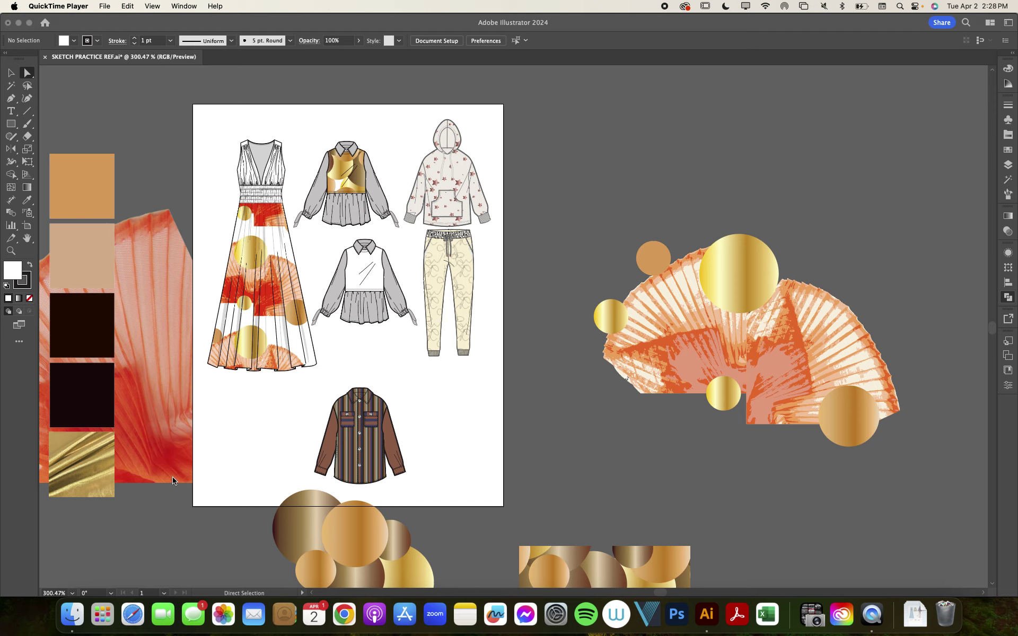
# Step: Zoom in on the garment sketches and open the recent file OLLIE- SLOTH PRINT REPEAT COLOR.ai
pyautogui.click(99, 97)
pyautogui.press('super+equal')
pyautogui.press('super+equal')
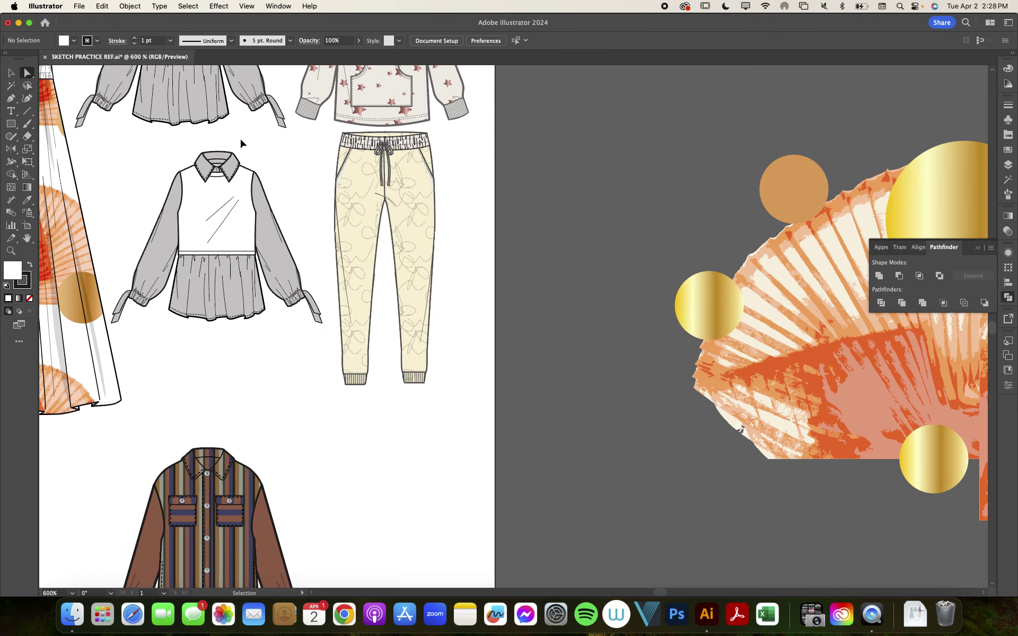
pyautogui.scroll(5, 241, 143)
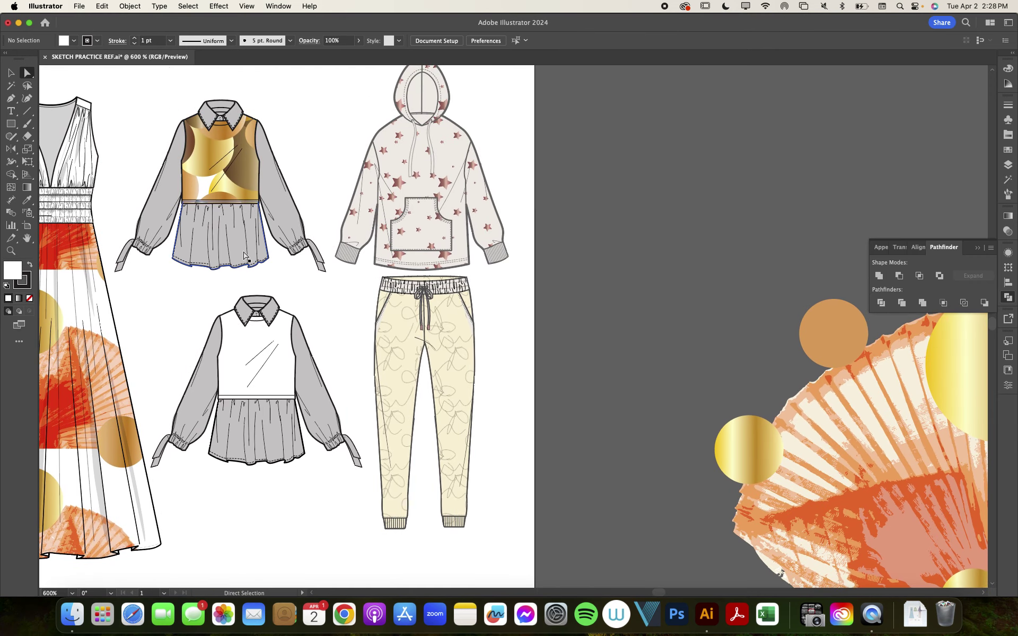
pyautogui.scroll(5, 241, 143)
pyautogui.click(79, 6)
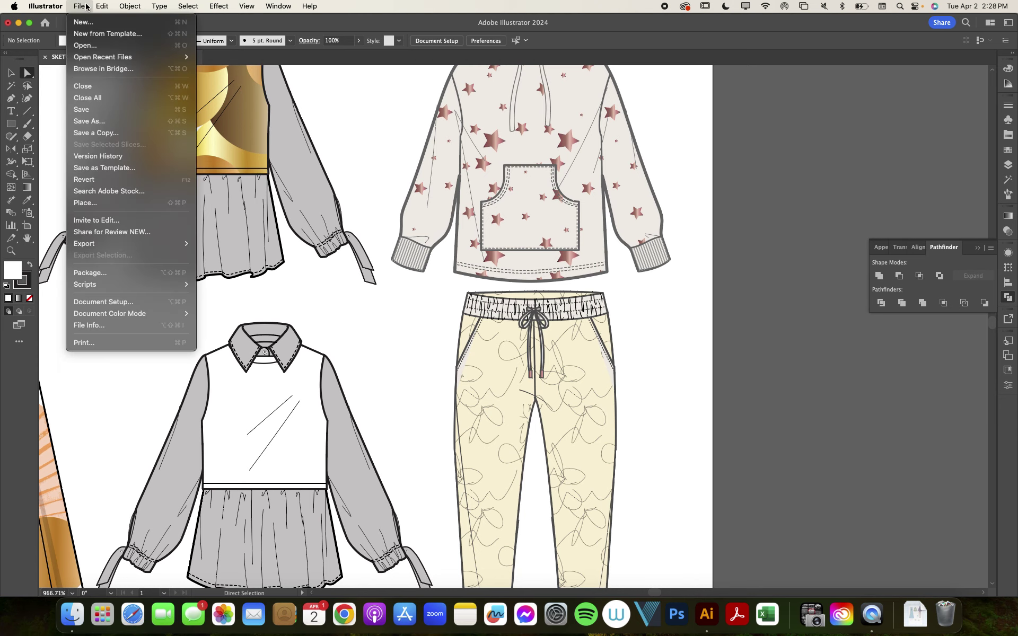
pyautogui.moveTo(151, 57)
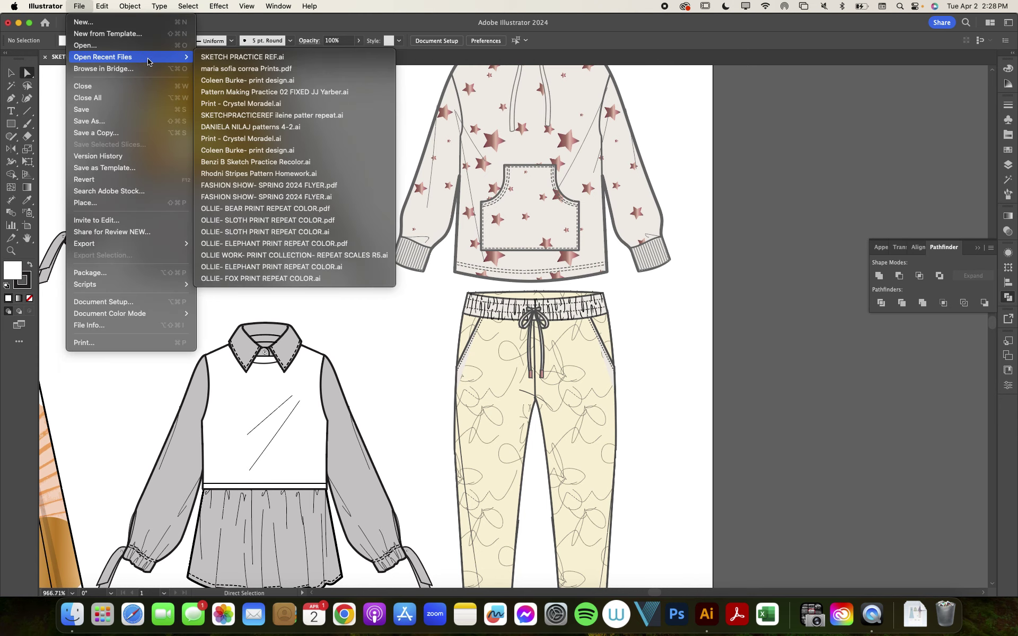
pyautogui.click(269, 233)
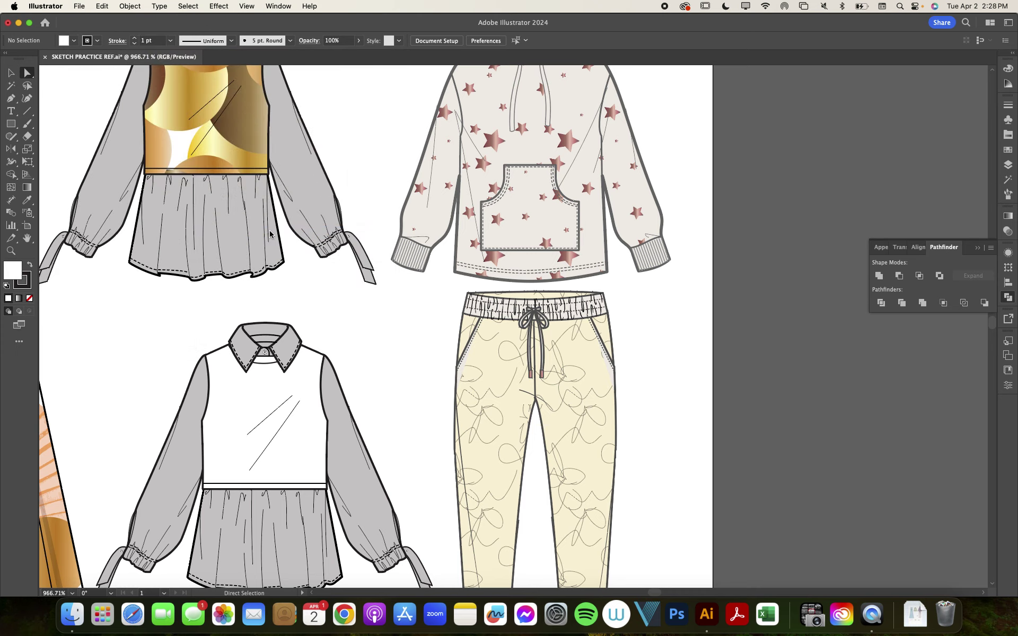
pyautogui.scroll(5, 273, 235)
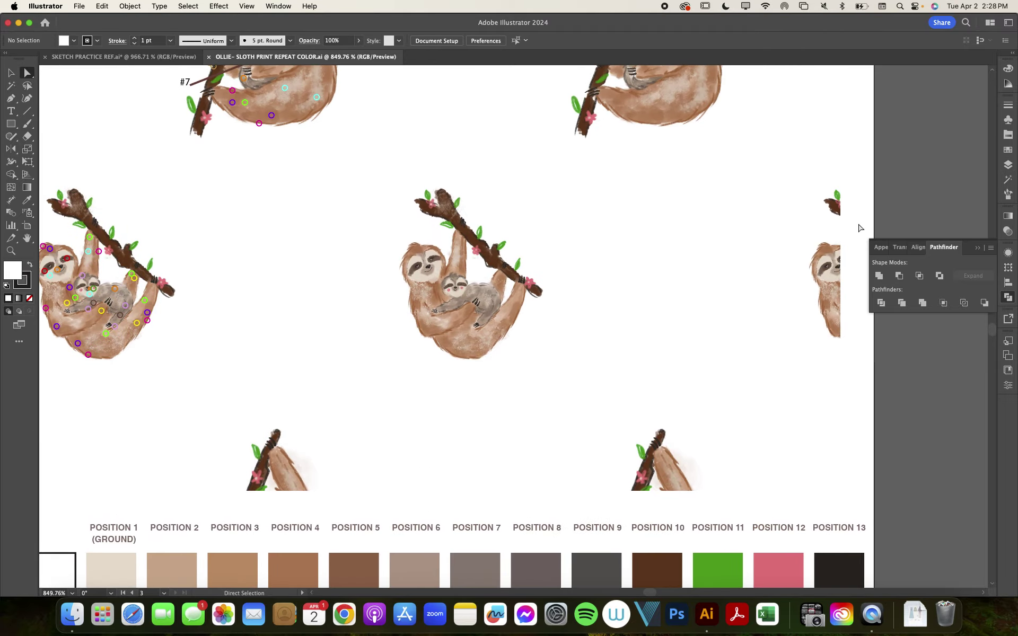
pyautogui.scroll(-5, 859, 229)
pyautogui.hscroll(-7, 577, 264)
pyautogui.scroll(2, 577, 264)
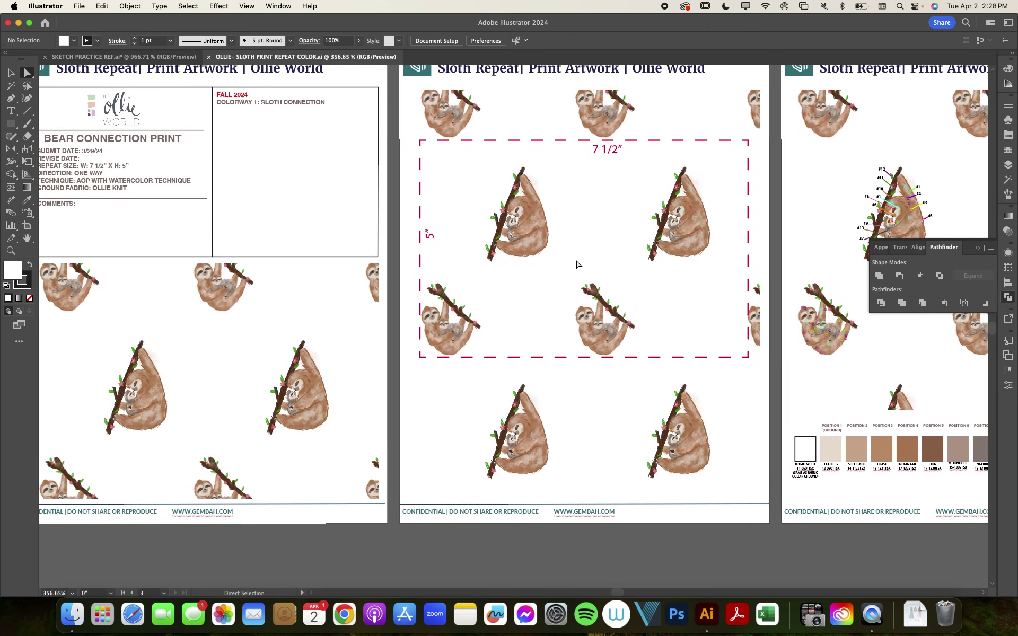
pyautogui.hscroll(5, 577, 264)
pyautogui.scroll(1, 577, 264)
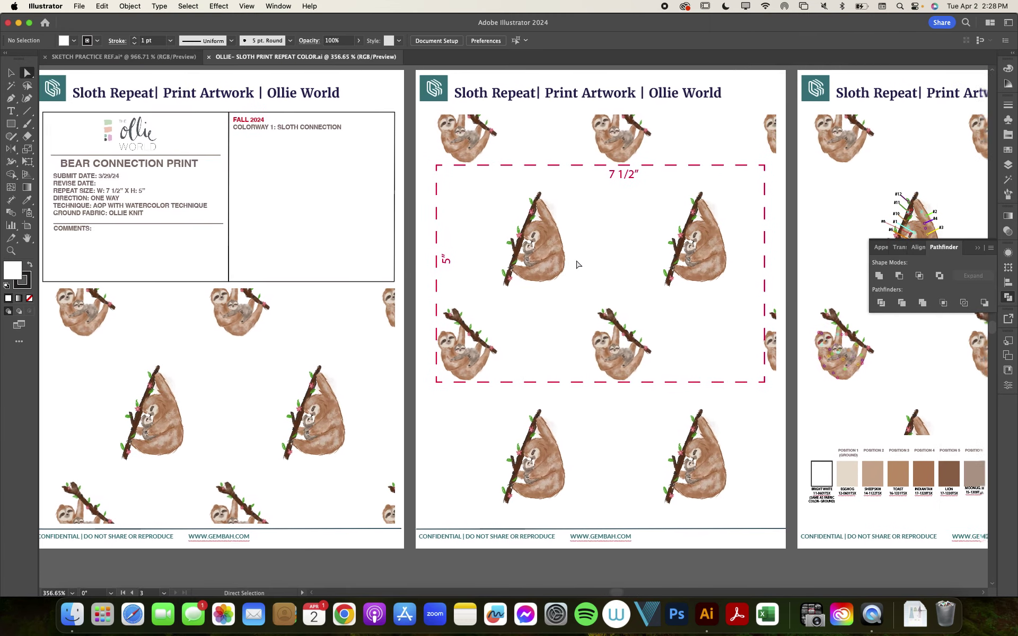
pyautogui.hscroll(5, 578, 264)
pyautogui.scroll(1, 578, 265)
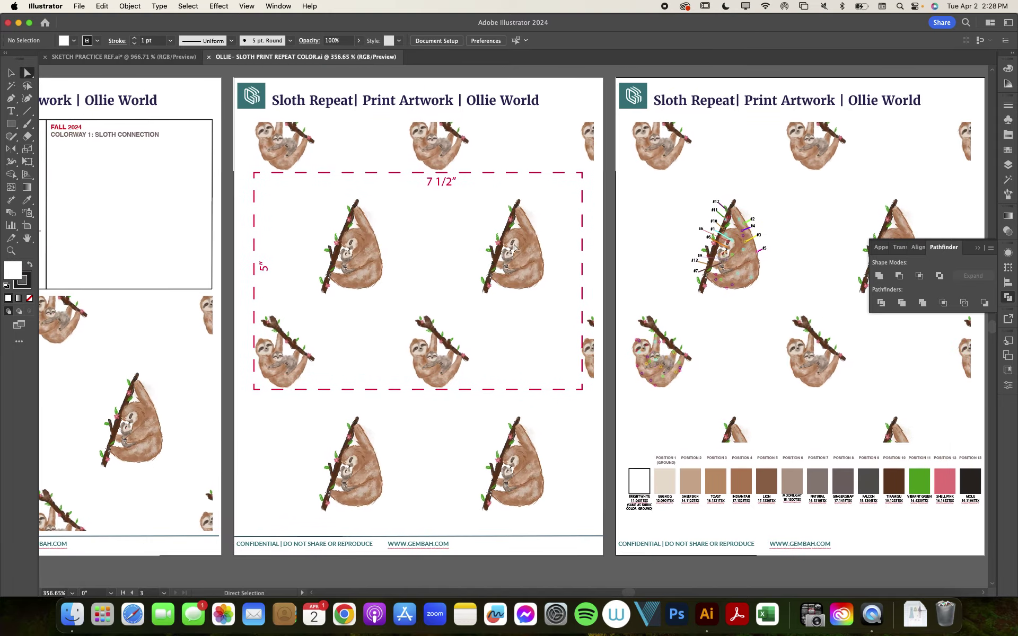
pyautogui.hscroll(5, 534, 361)
pyautogui.scroll(1, 534, 360)
pyautogui.hscroll(12, 534, 360)
pyautogui.scroll(-8, 530, 364)
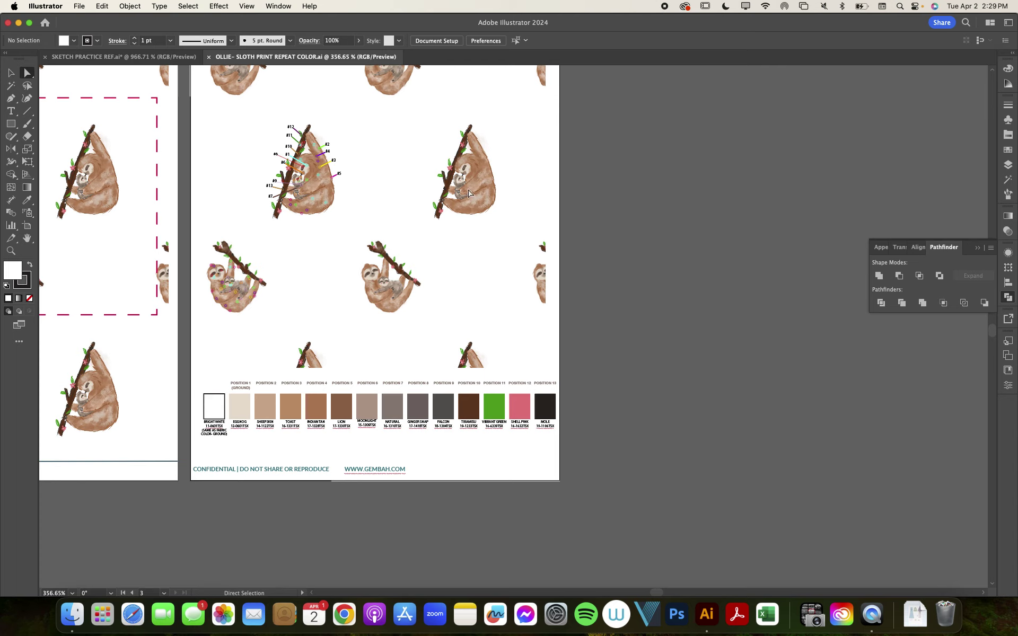
pyautogui.click(11, 72)
# Step: Unlock the print layers and select the large rectangle holding the sloth repeat
pyautogui.click(320, 176)
pyautogui.click(482, 199)
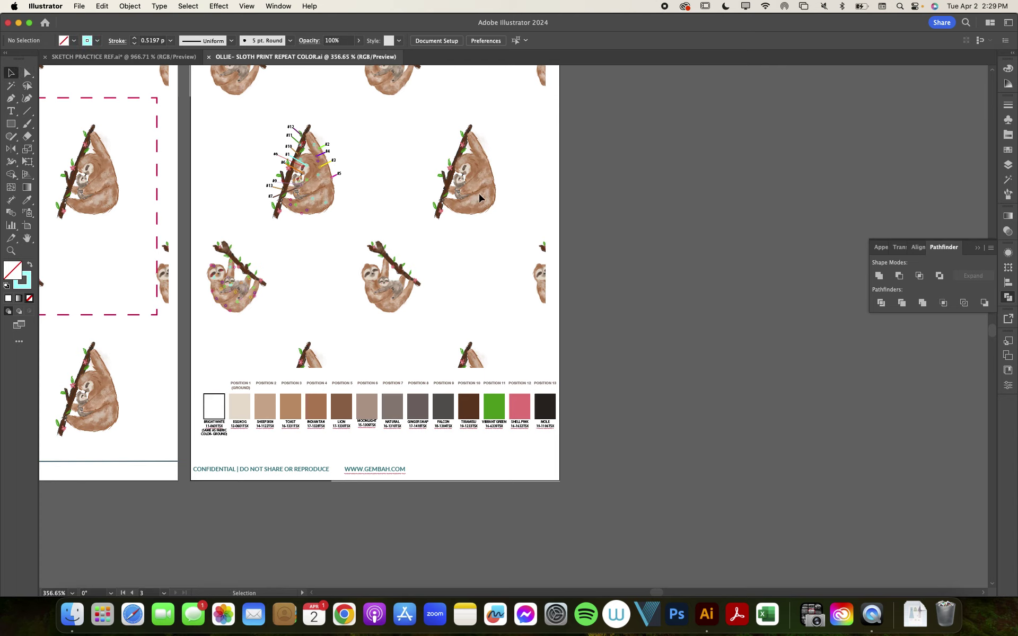
pyautogui.click(1007, 165)
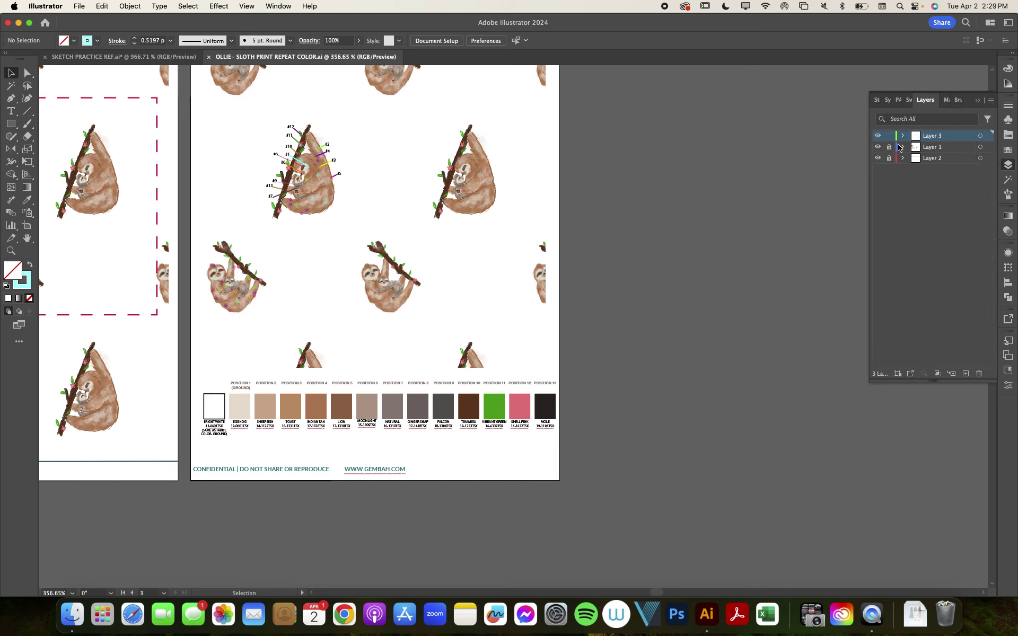
pyautogui.click(891, 159)
pyautogui.click(542, 229)
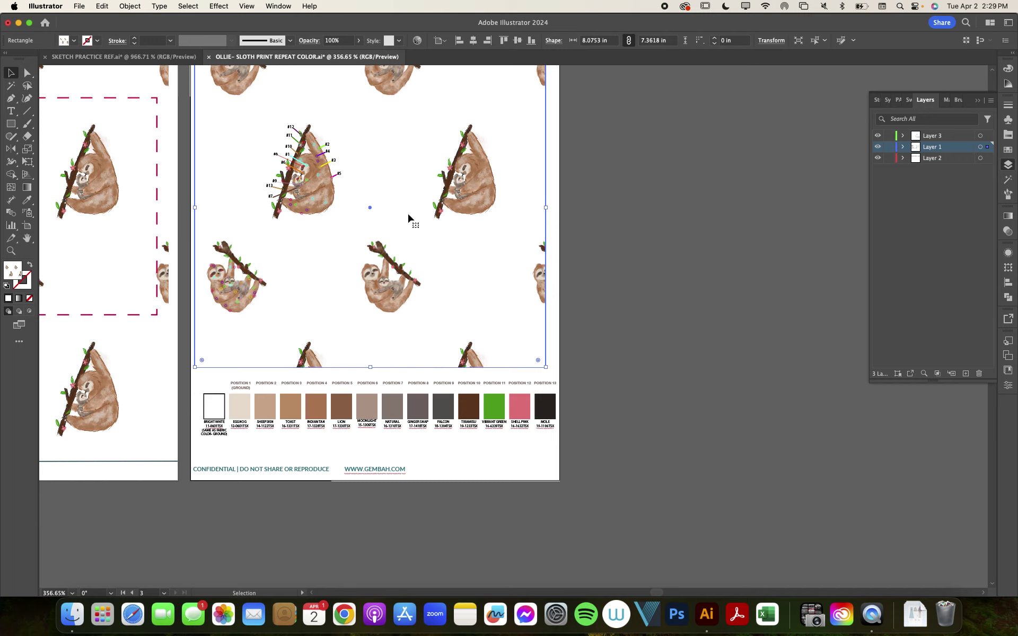
# Step: Expand the rectangle's pattern fill into separate sloth images
pyautogui.click(130, 6)
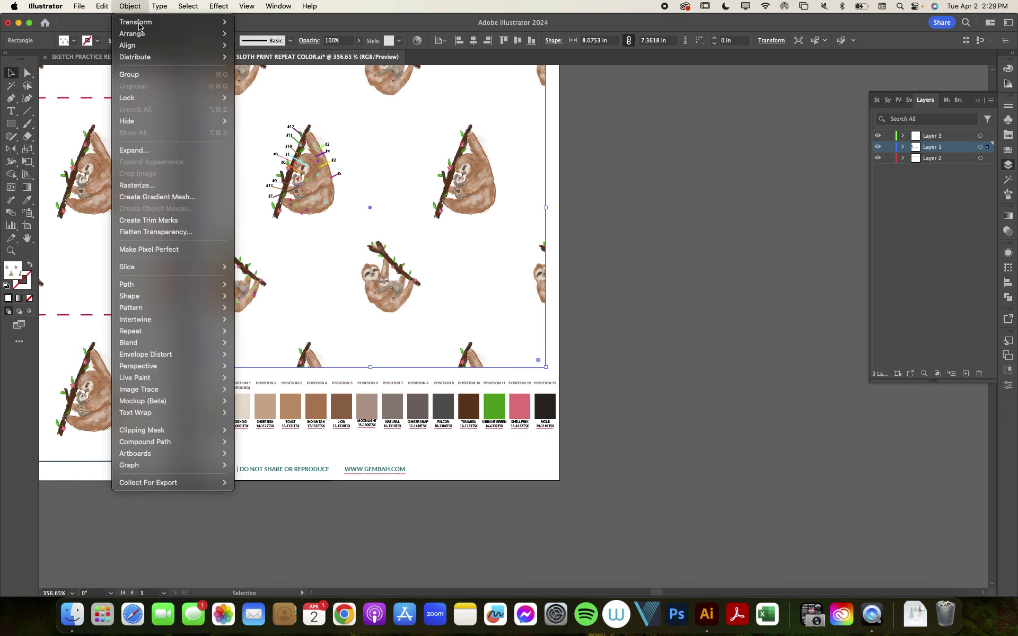
pyautogui.click(195, 153)
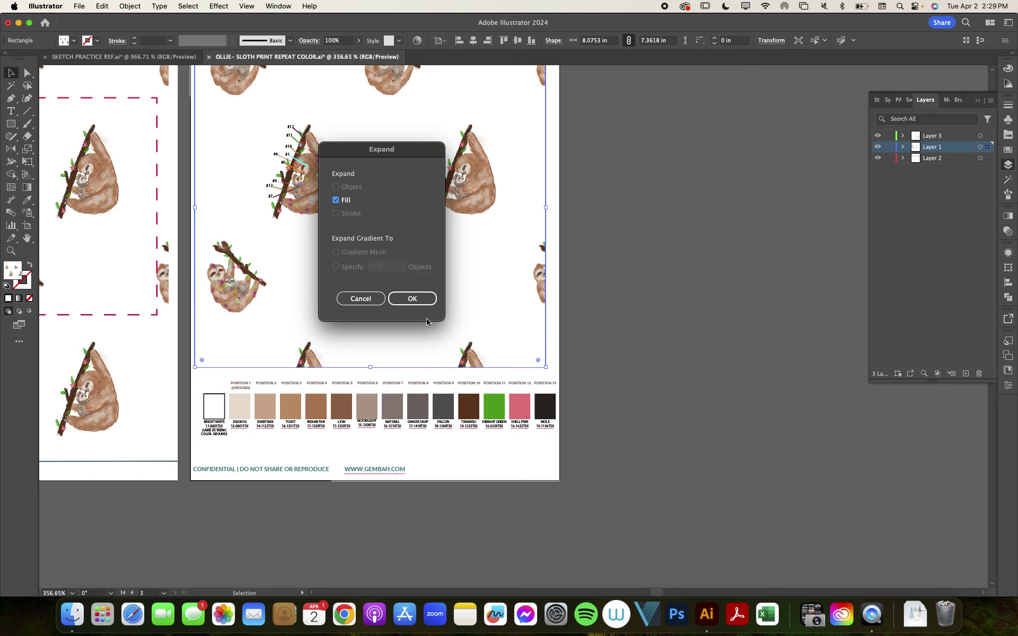
pyautogui.click(423, 304)
pyautogui.click(527, 221)
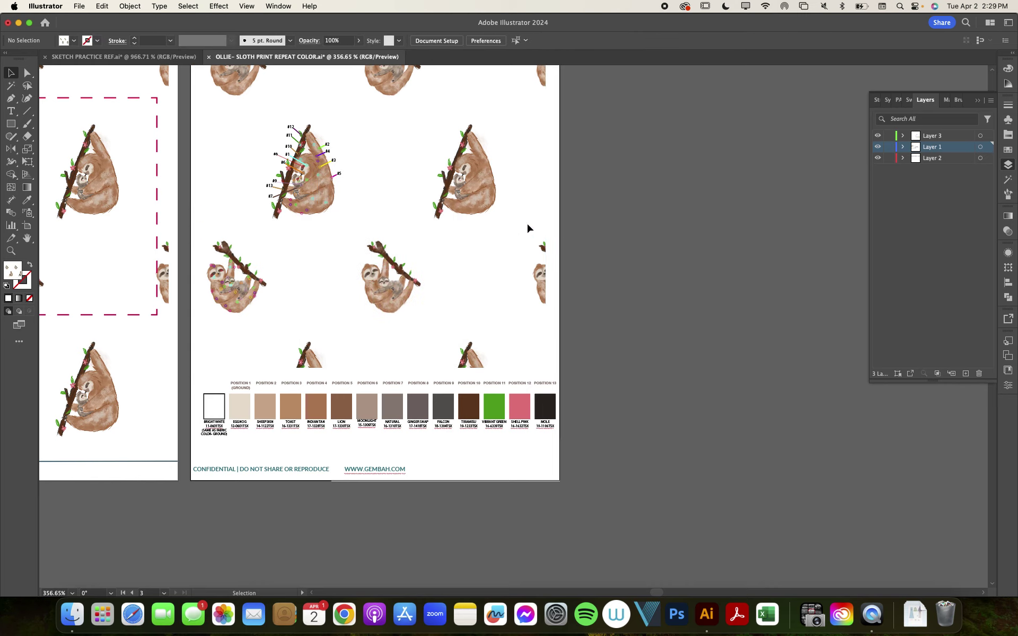
# Step: Drill into the nested sloth and clip groups to select the top-middle sloth image
pyautogui.doubleClick(495, 207)
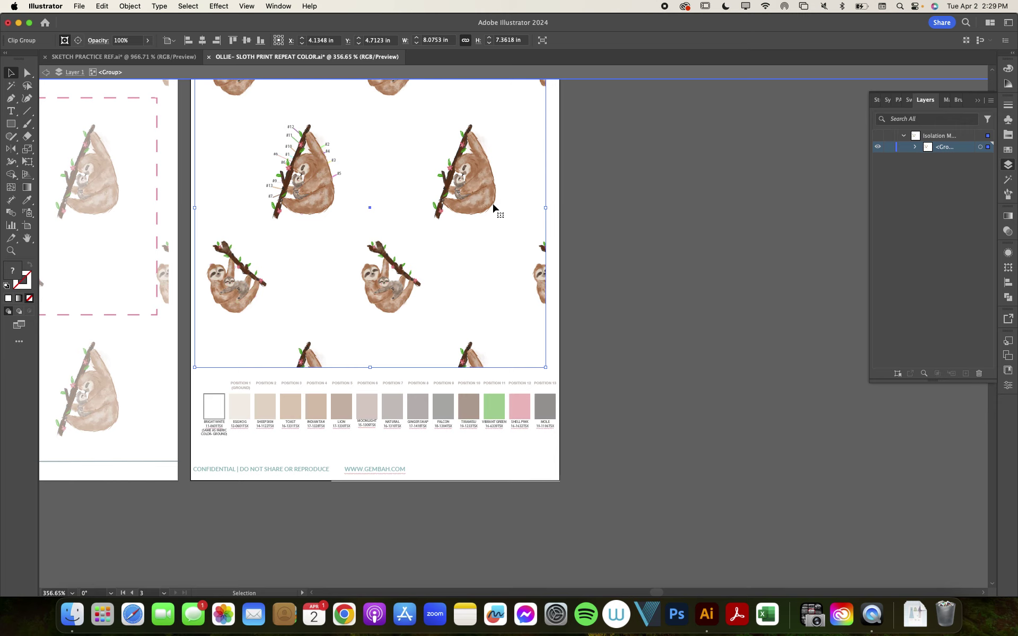
pyautogui.click(484, 194)
pyautogui.doubleClick(483, 193)
pyautogui.scroll(3, 483, 195)
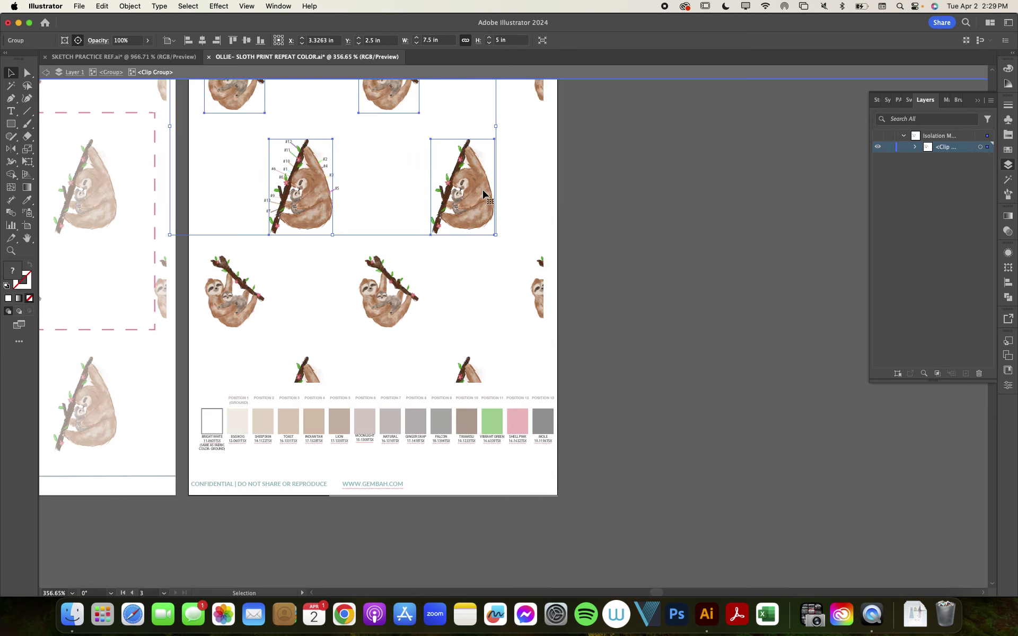
pyautogui.scroll(1, 483, 193)
pyautogui.doubleClick(459, 290)
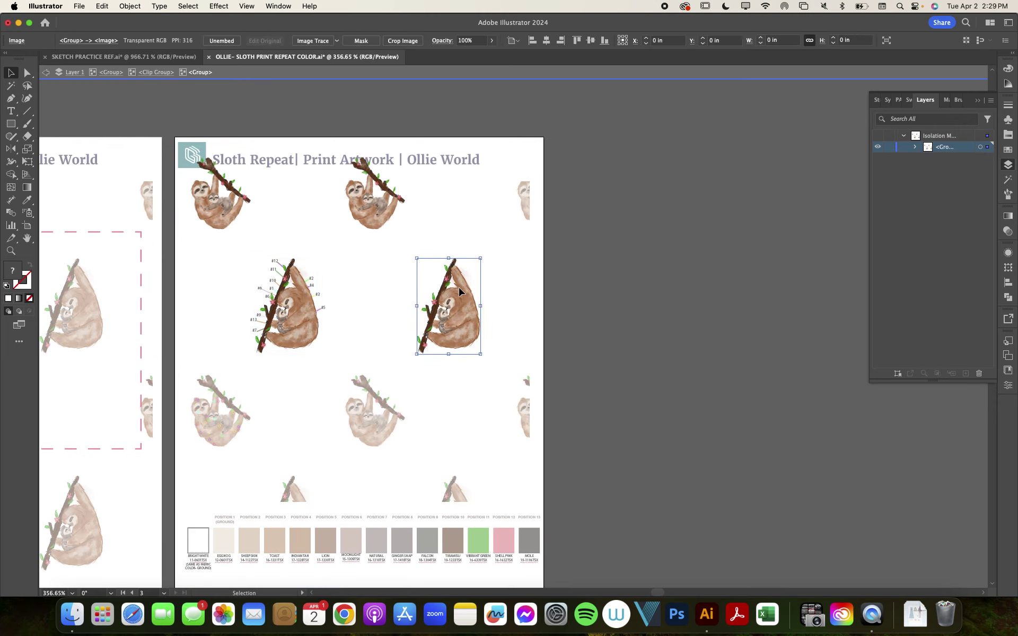
pyautogui.click(374, 190)
pyautogui.press('v')
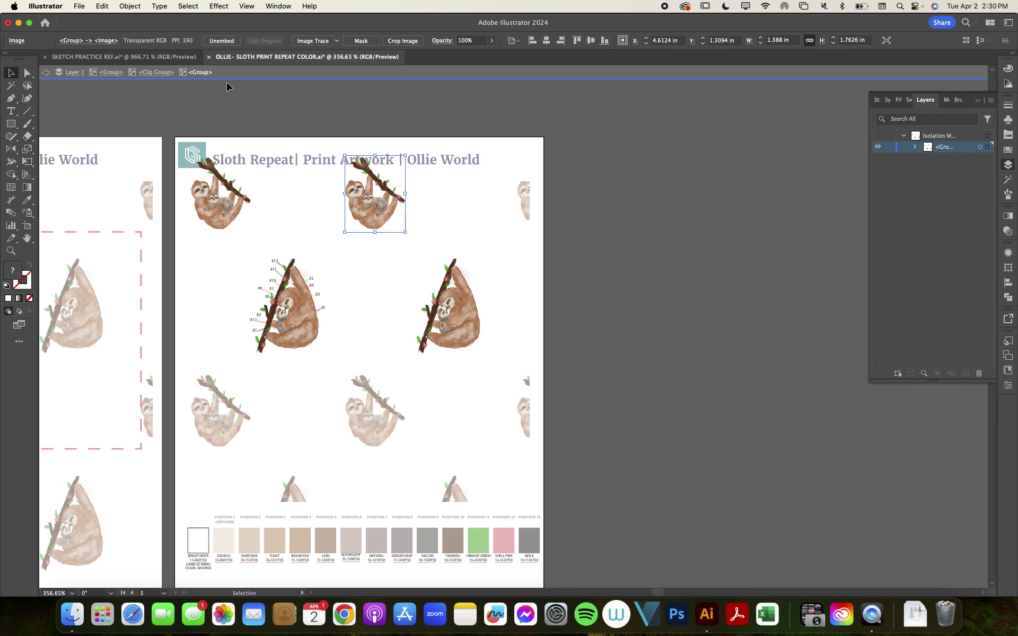
pyautogui.click(159, 57)
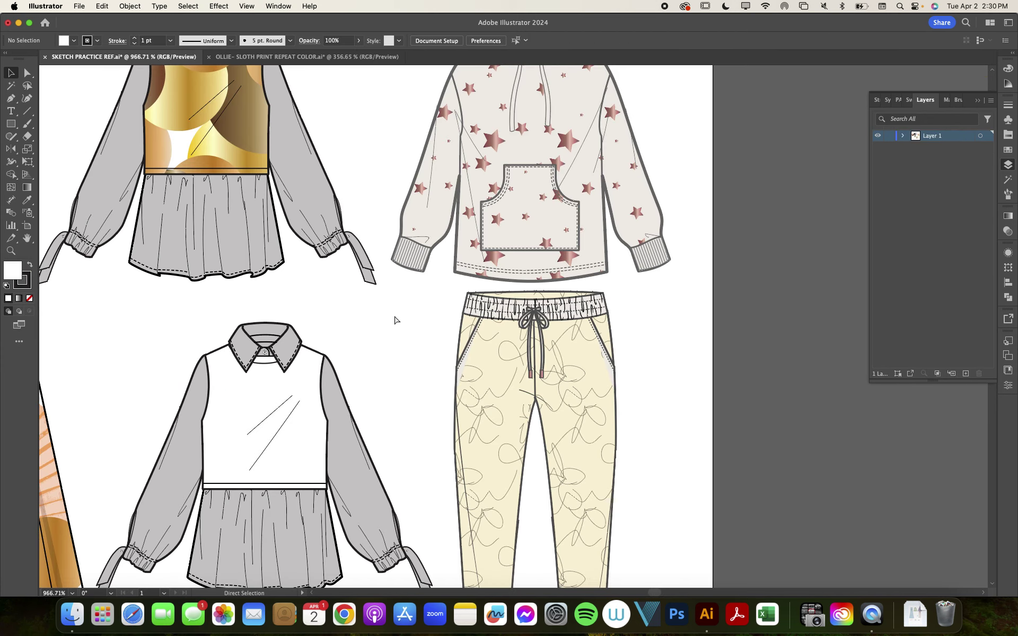
# Step: Paste the sloth image onto the blouse front and resize it to 1.031 × 1.3093 in
pyautogui.press('cmd+v')
pyautogui.moveTo(499, 314)
pyautogui.mouseDown()
pyautogui.moveTo(347, 359)
pyautogui.moveTo(274, 336)
pyautogui.moveTo(272, 397)
pyautogui.mouseUp()
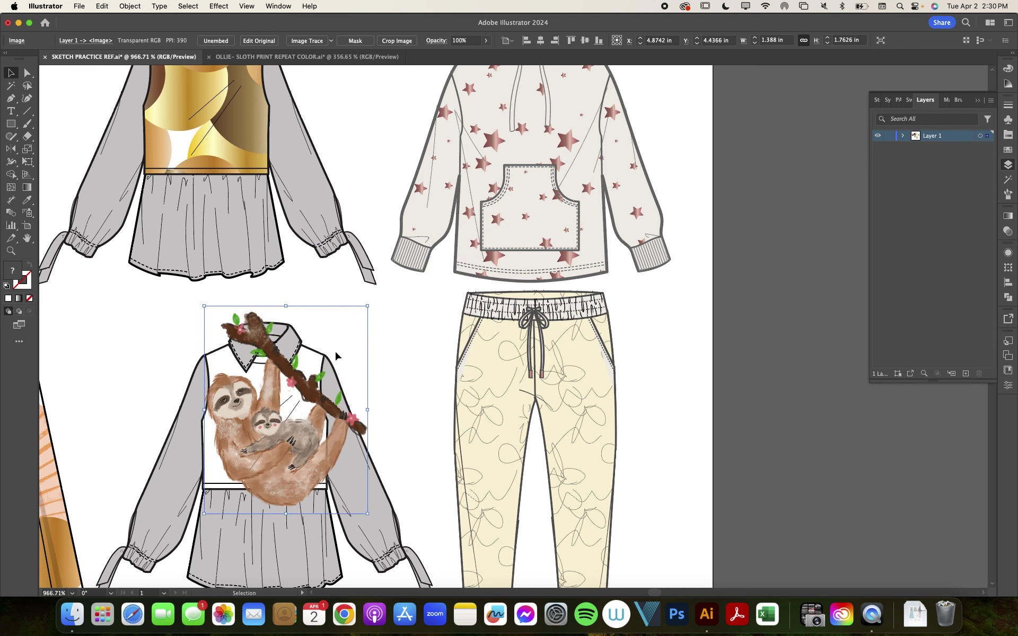
pyautogui.moveTo(268, 397); pyautogui.dragTo(261, 397)
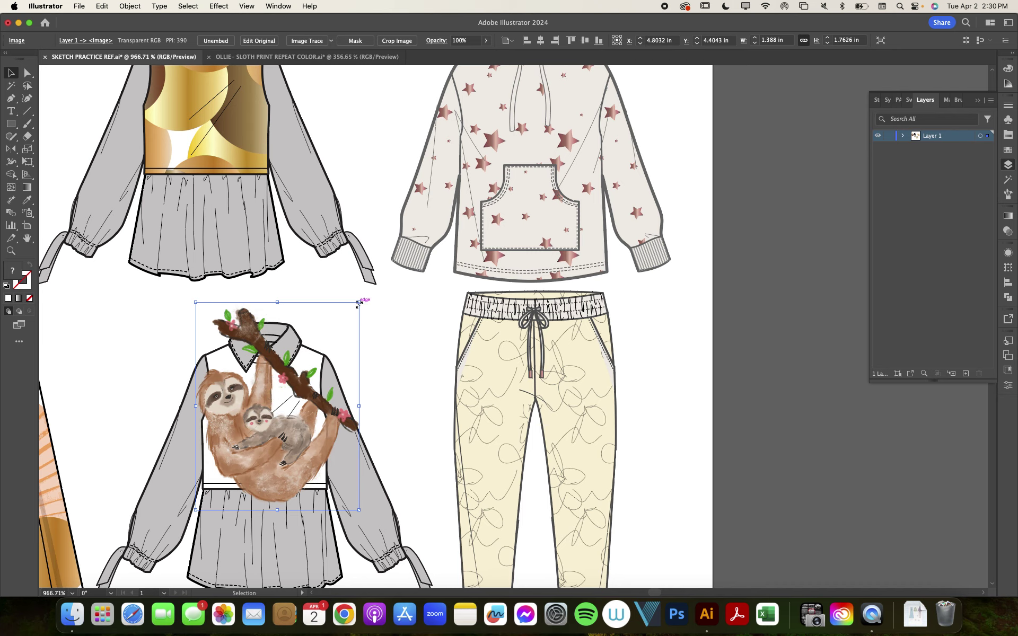
pyautogui.moveTo(359, 301); pyautogui.dragTo(274, 412)
pyautogui.moveTo(257, 478); pyautogui.dragTo(348, 520)
pyautogui.moveTo(260, 497); pyautogui.dragTo(207, 492)
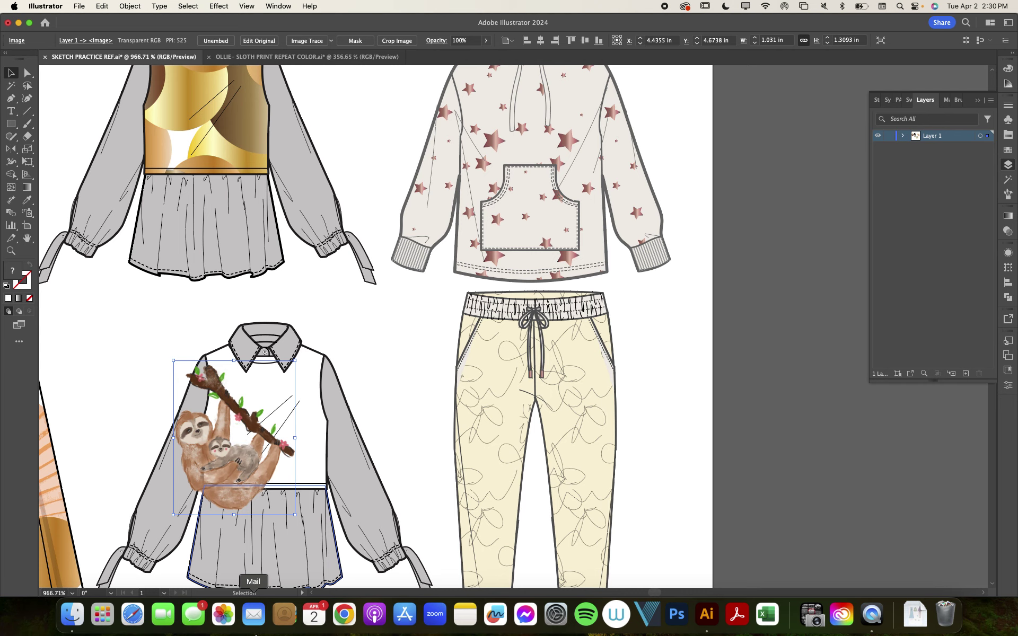
pyautogui.scroll(-3, 278, 559)
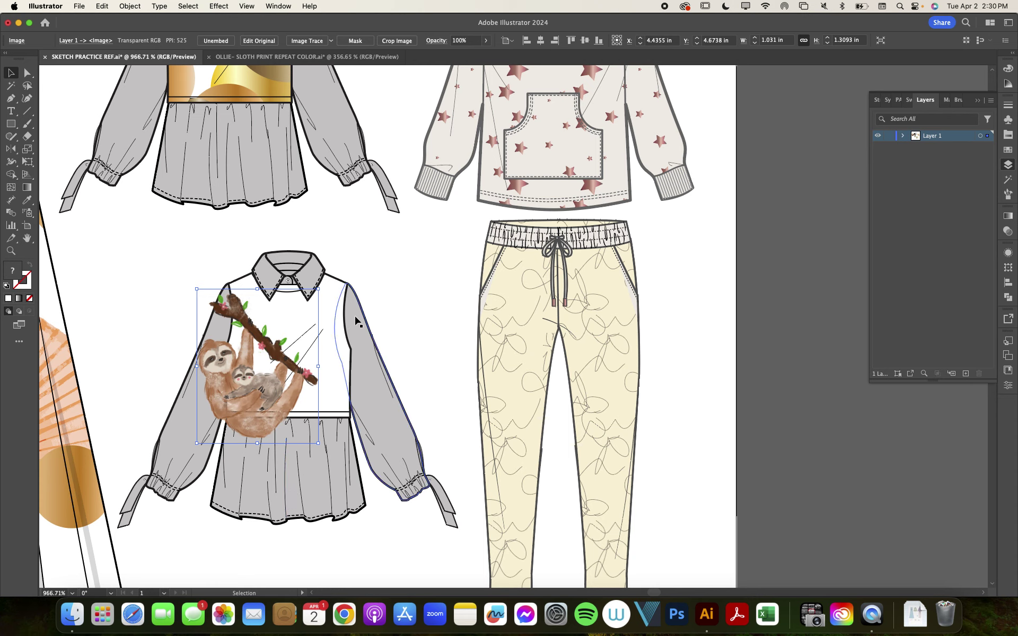
# Step: Trace a closed, fill-less Pen outline around the shirt's white front panel
pyautogui.click(390, 293)
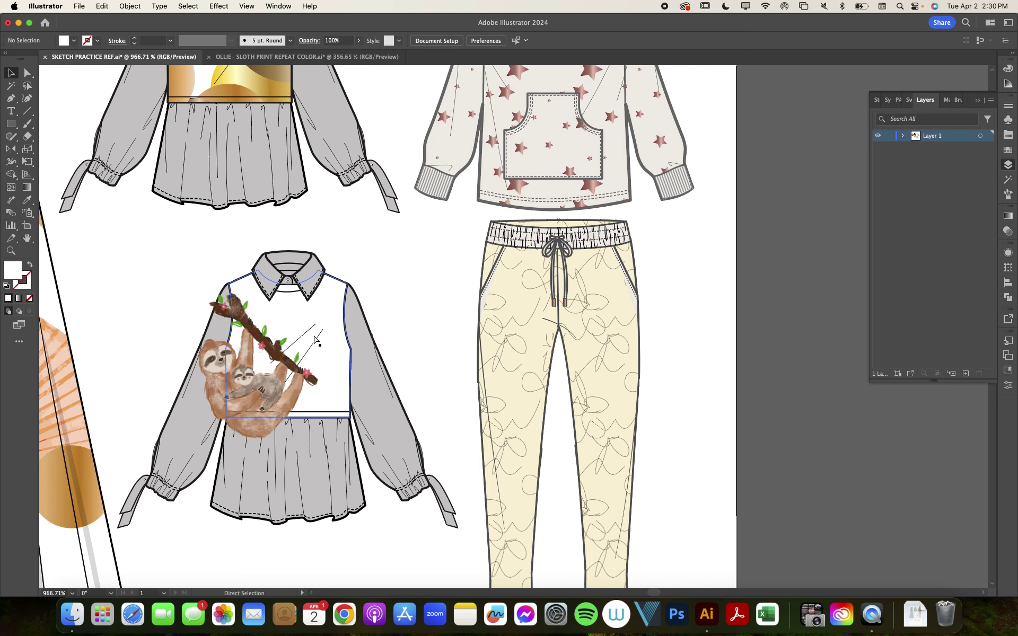
pyautogui.hotkey('ctrl', '=')
pyautogui.press('p')
pyautogui.click(165, 290)
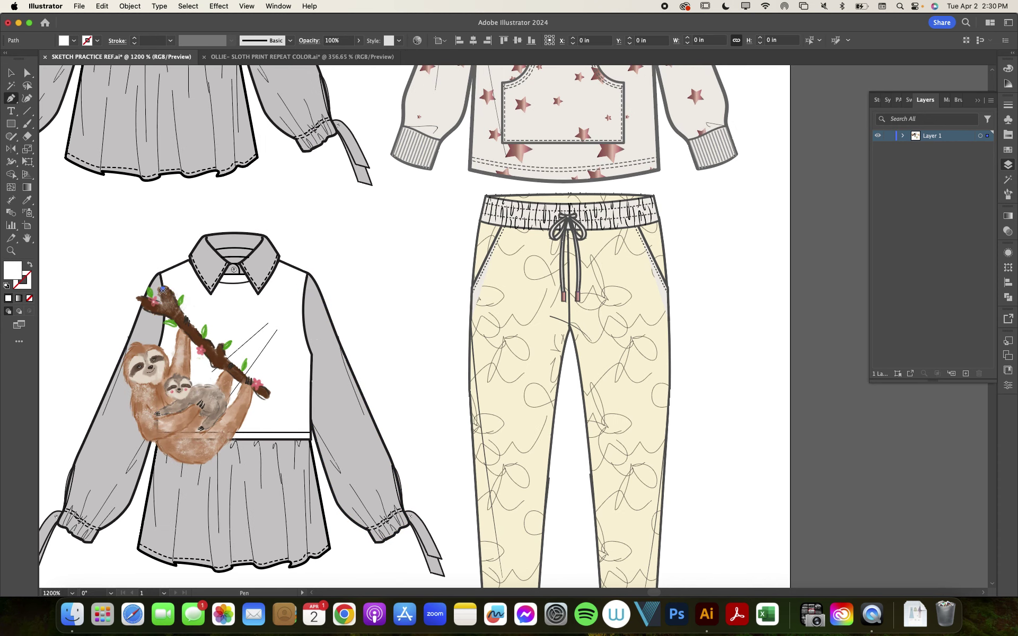
pyautogui.click(155, 353)
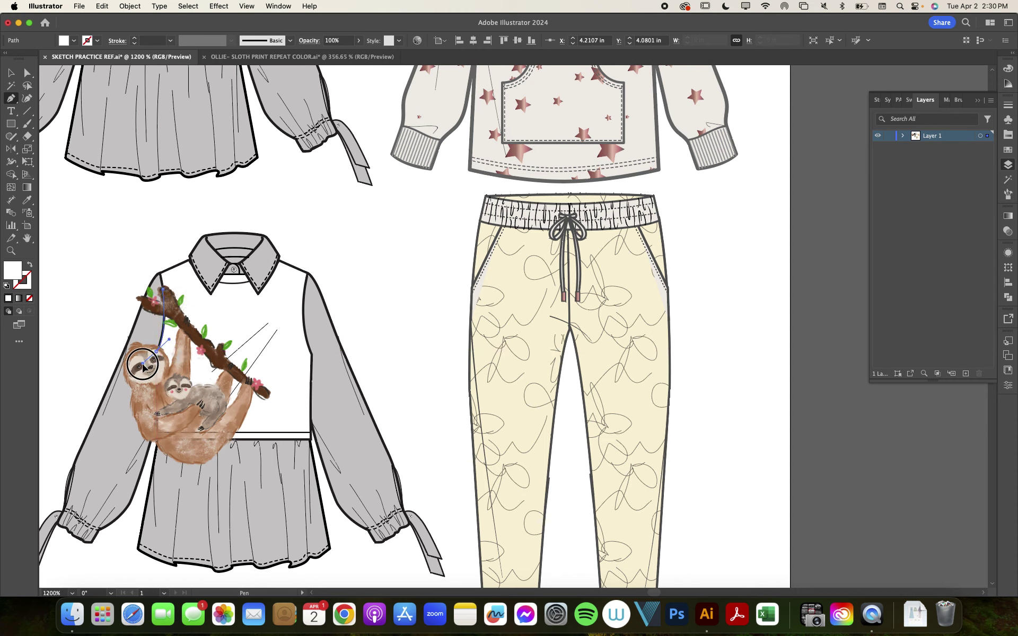
pyautogui.moveTo(155, 352); pyautogui.dragTo(144, 364)
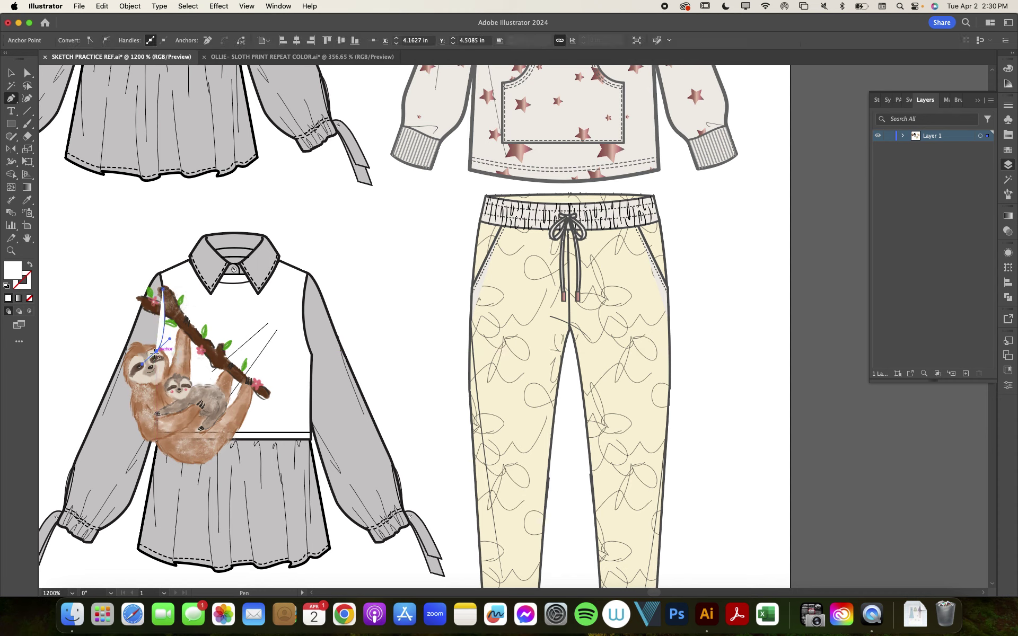
pyautogui.press('/')
pyautogui.moveTo(157, 352); pyautogui.dragTo(157, 356)
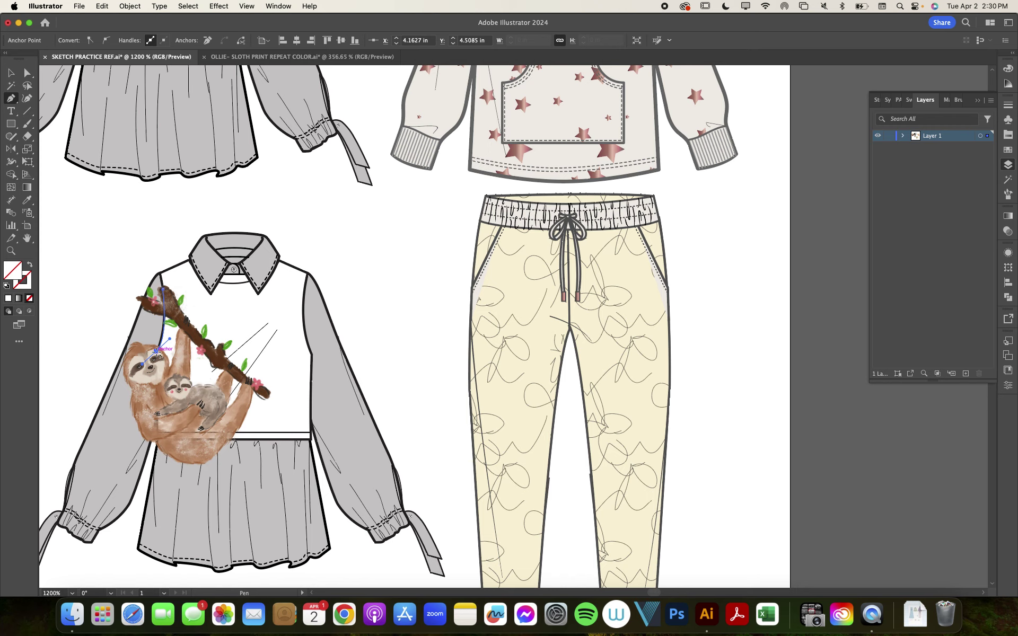
pyautogui.click(158, 435)
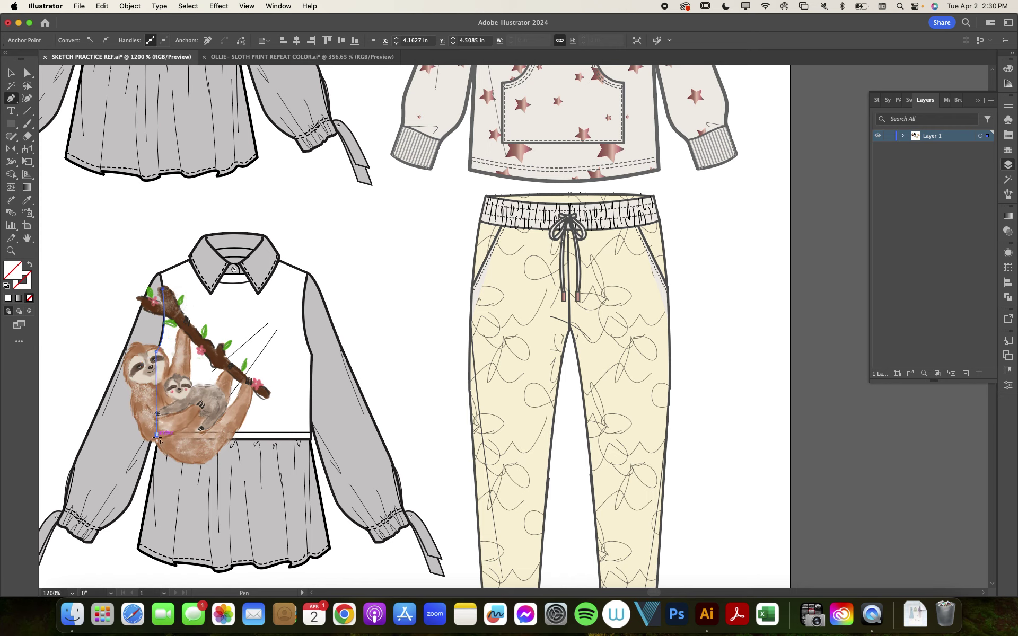
pyautogui.click(273, 441)
pyautogui.click(288, 376)
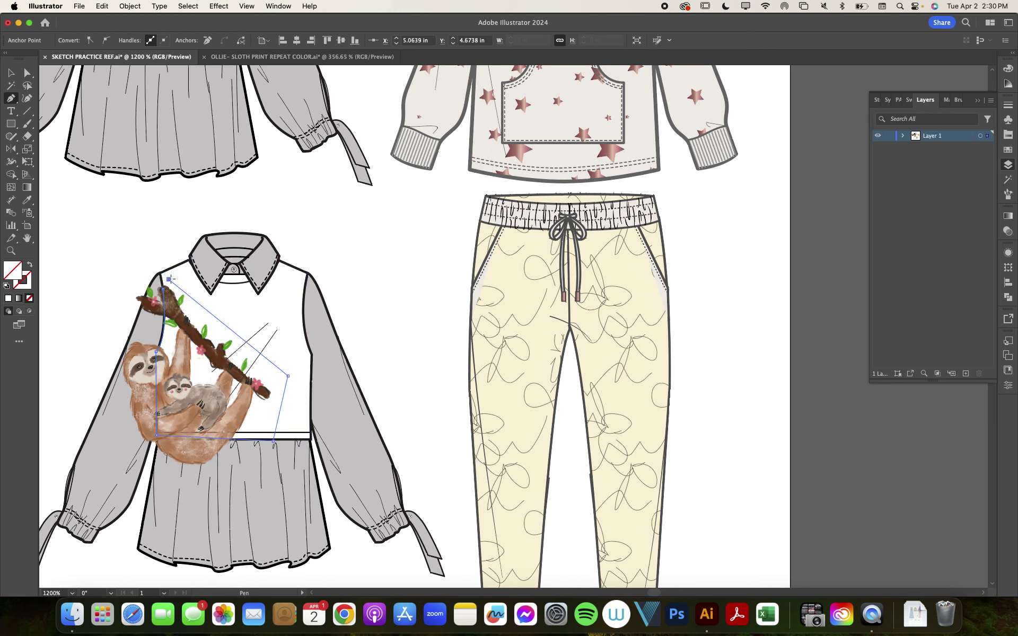
pyautogui.click(165, 289)
# Step: Select the panel outline together with the sloth image
pyautogui.press('v')
pyautogui.keyDown('shift'); pyautogui.click(225, 360); pyautogui.keyUp('shift')
pyautogui.keyDown('shift'); pyautogui.click(225, 361); pyautogui.keyUp('shift')
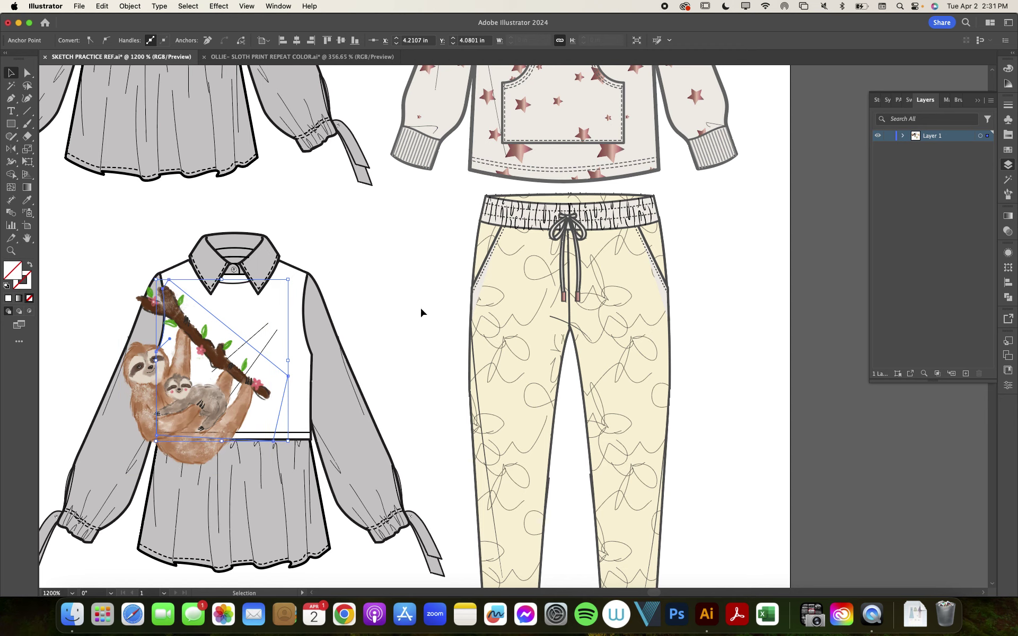
pyautogui.keyDown('shift'); pyautogui.click(189, 410); pyautogui.keyUp('shift')
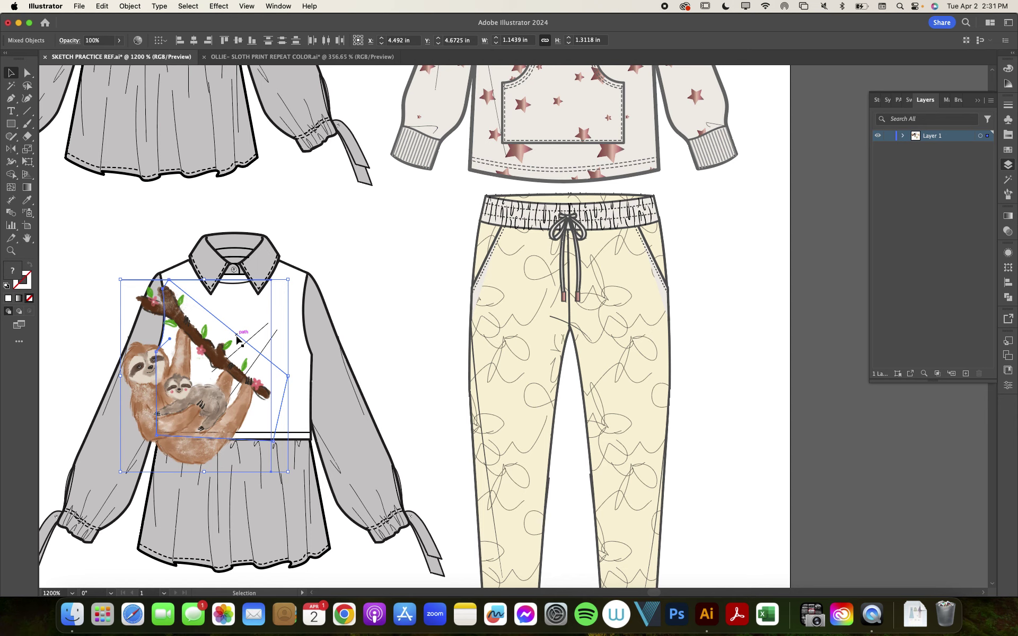
pyautogui.rightClick(190, 407)
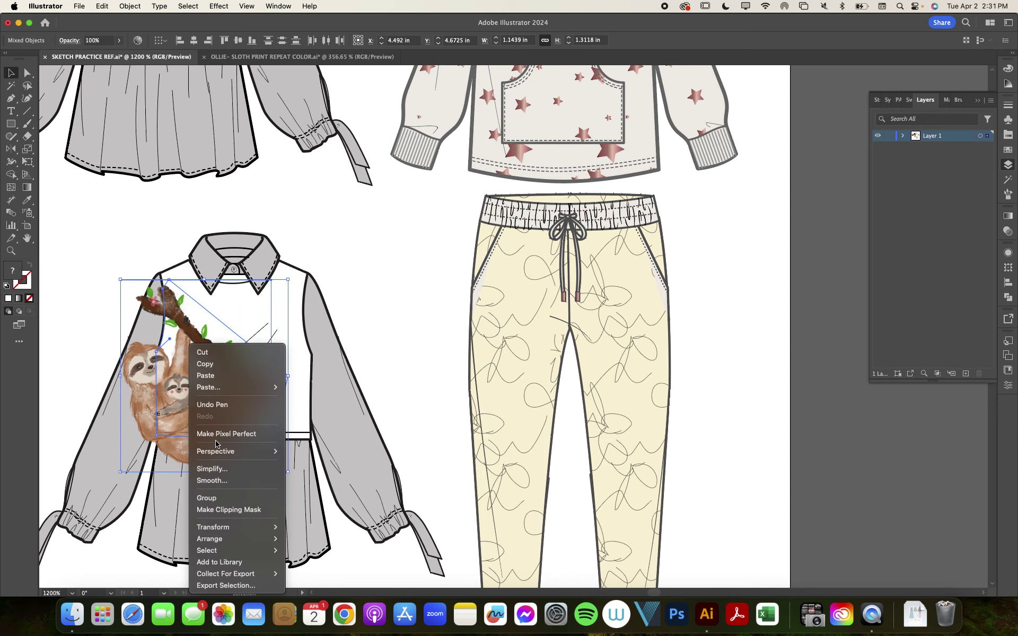
# Step: Make a clipping mask of the sloth inside the panel outline, review it, then undo it
pyautogui.click(224, 510)
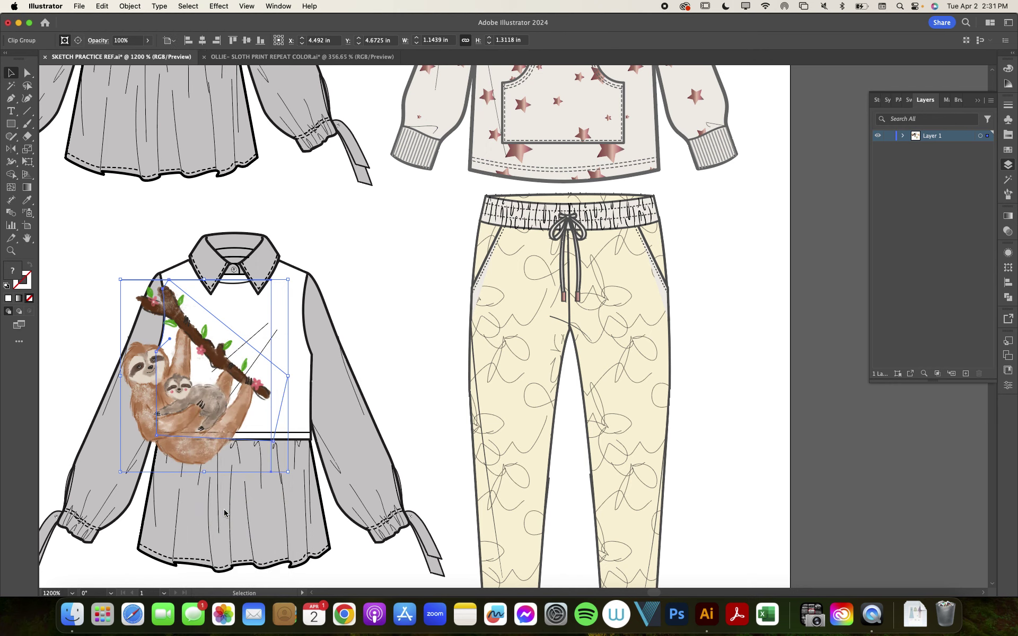
pyautogui.click(371, 366)
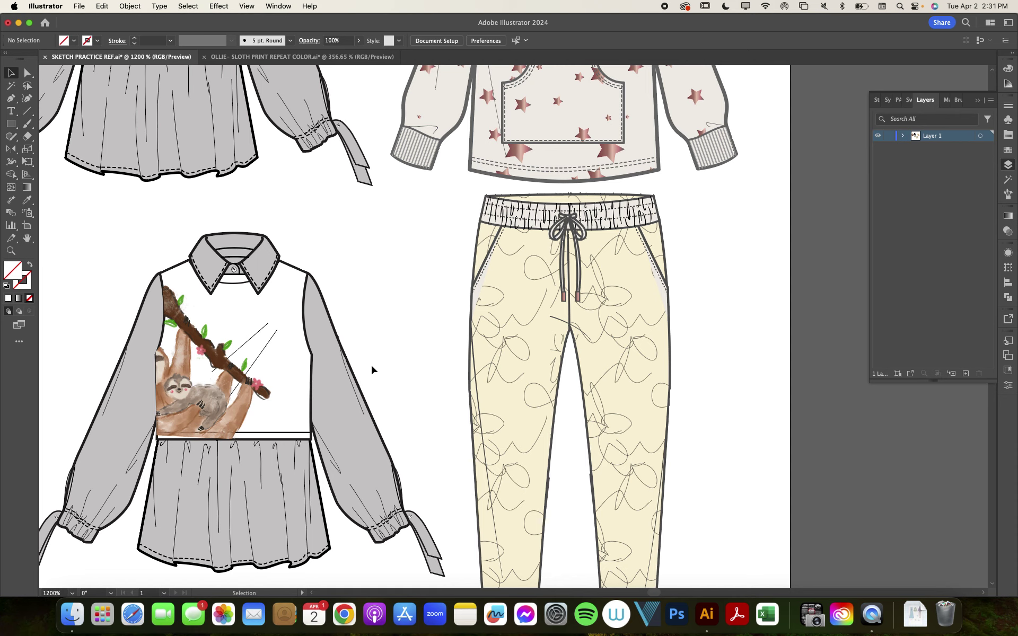
pyautogui.press('super+z')
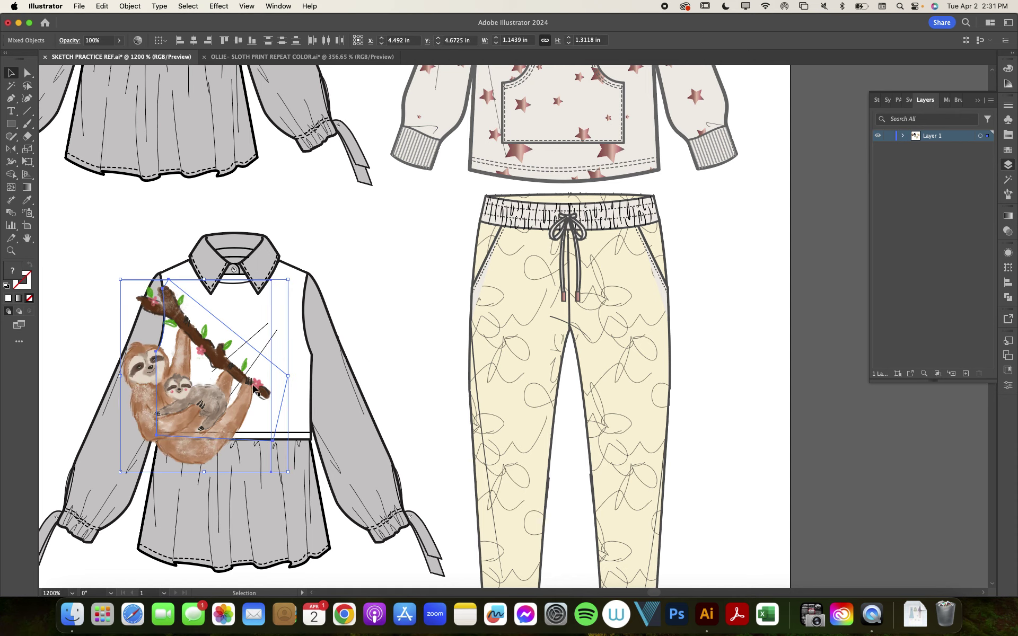
# Step: Duplicate the sloth image beside the pants, try Crop Image, then cancel and delete the copy
pyautogui.click(292, 356)
pyautogui.click(211, 398)
pyautogui.moveTo(212, 397); pyautogui.dragTo(454, 389)
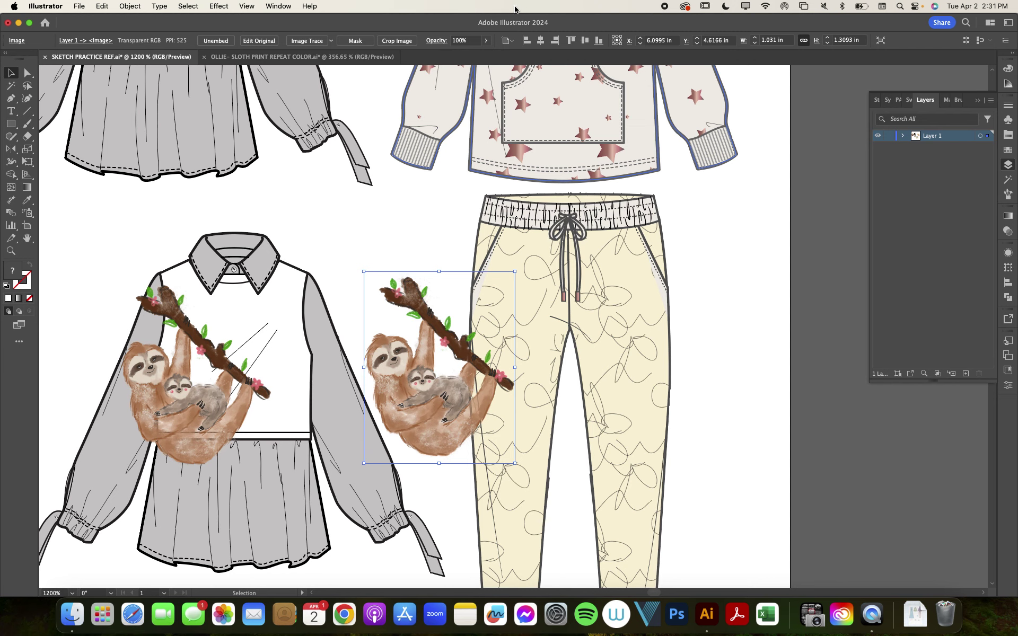
pyautogui.click(397, 41)
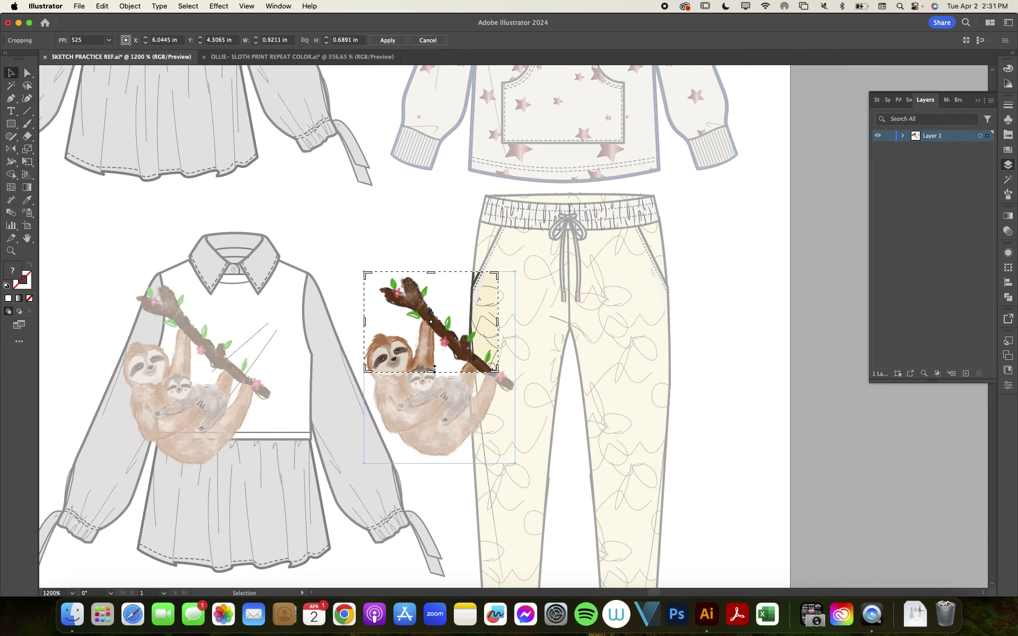
pyautogui.moveTo(433, 374); pyautogui.dragTo(430, 432)
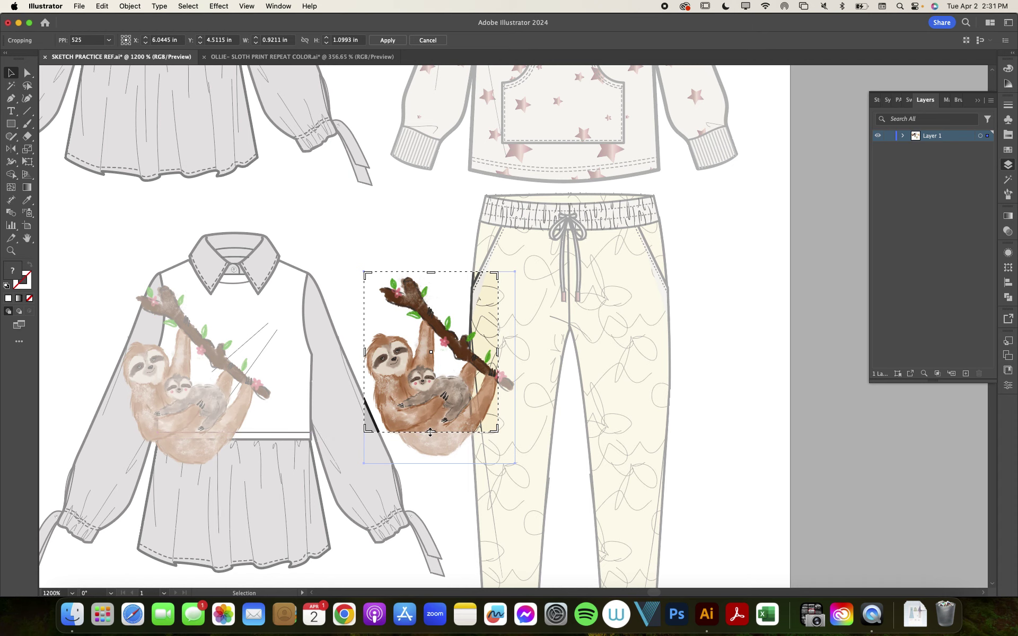
pyautogui.press('Escape')
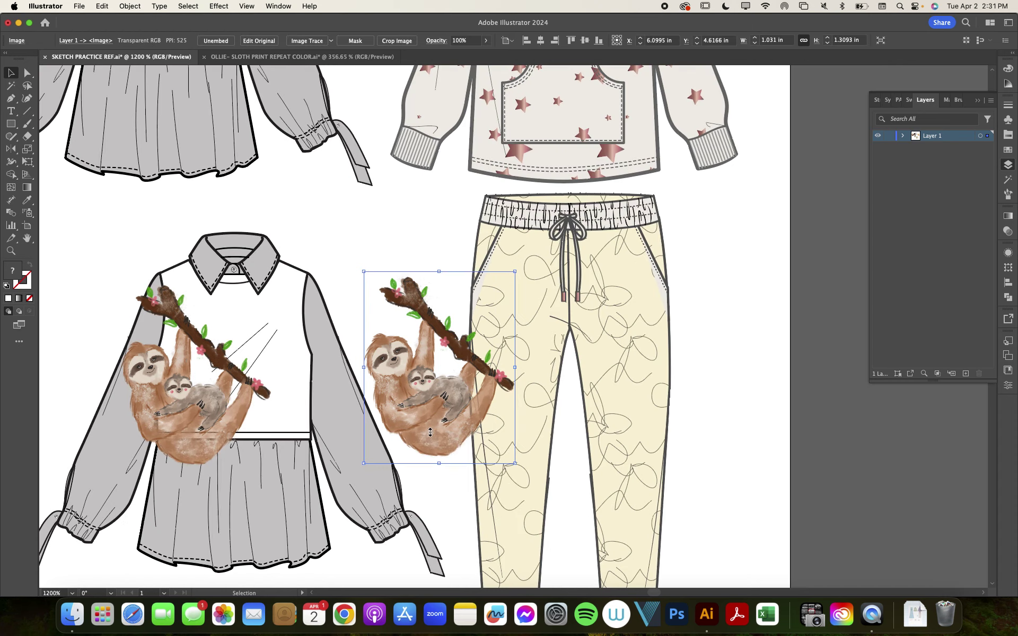
pyautogui.press('Delete')
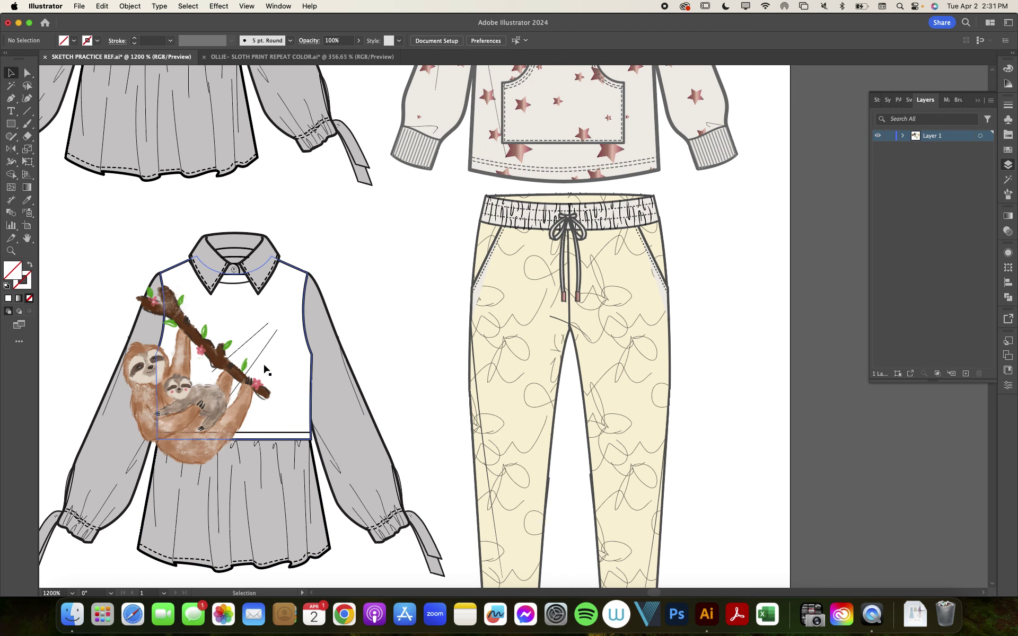
# Step: Send the traced front-panel outline to the back, behind the sloth print
pyautogui.click(231, 331)
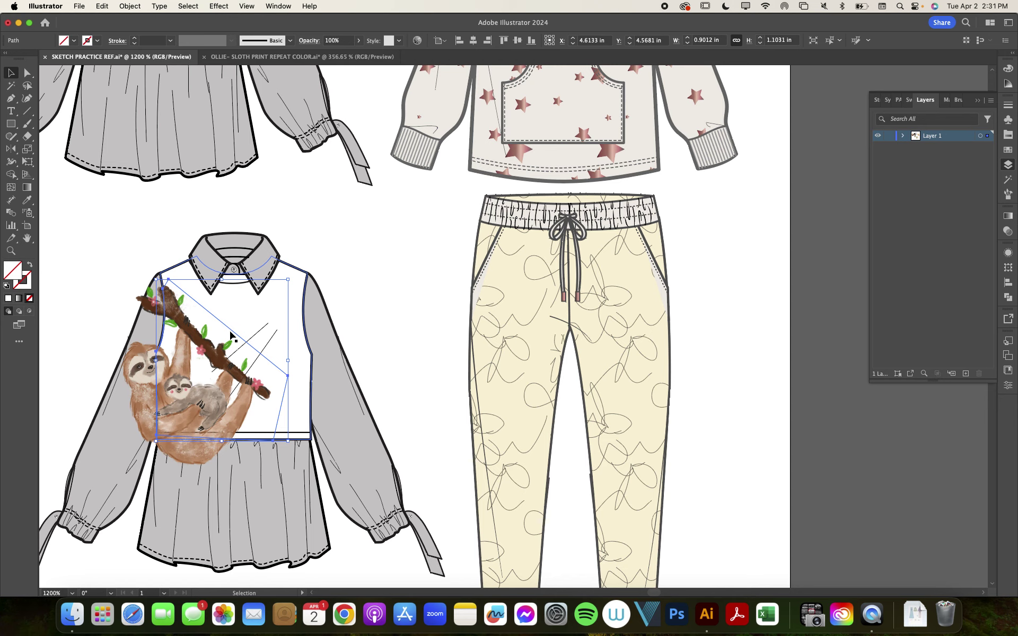
pyautogui.rightClick(232, 335)
pyautogui.moveTo(277, 538)
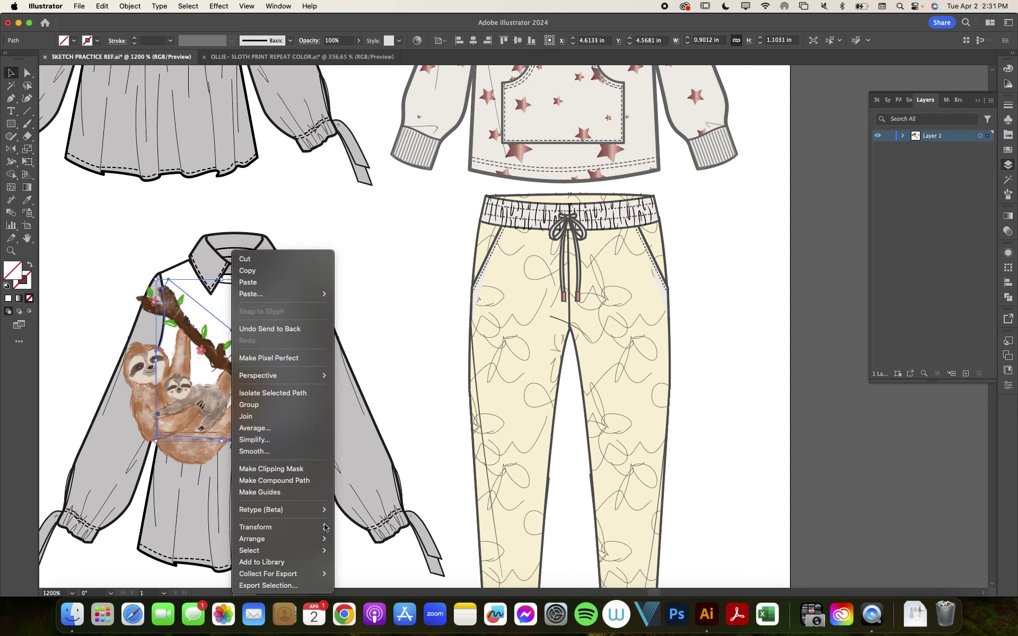
pyautogui.moveTo(322, 538)
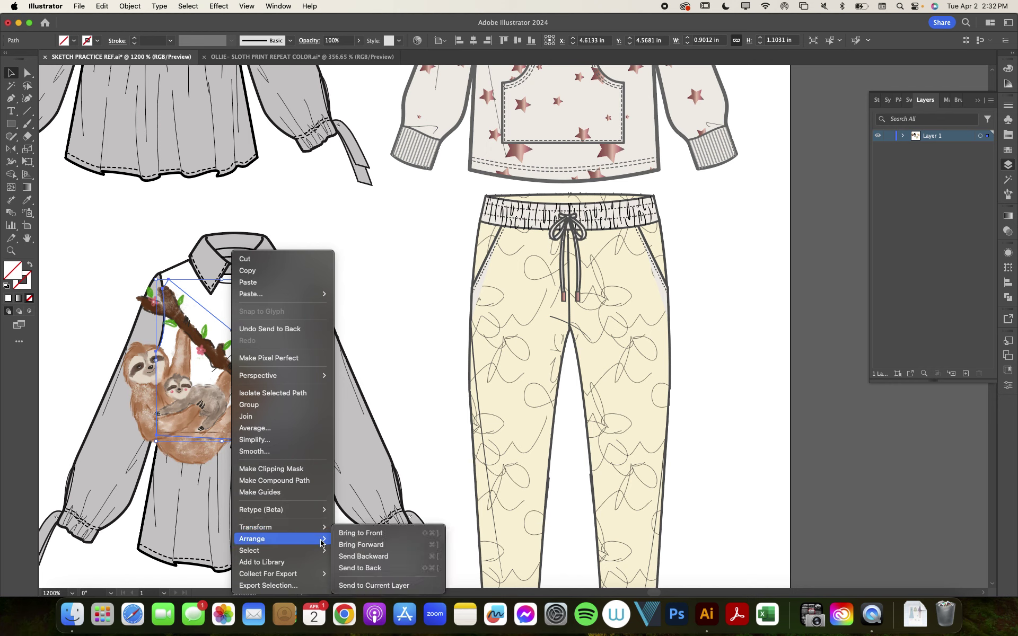
pyautogui.click(366, 568)
# Step: Attempt a clipping mask of the sloth with the panel, and dismiss the resulting error
pyautogui.keyDown('shift'); pyautogui.click(211, 422); pyautogui.keyUp('shift')
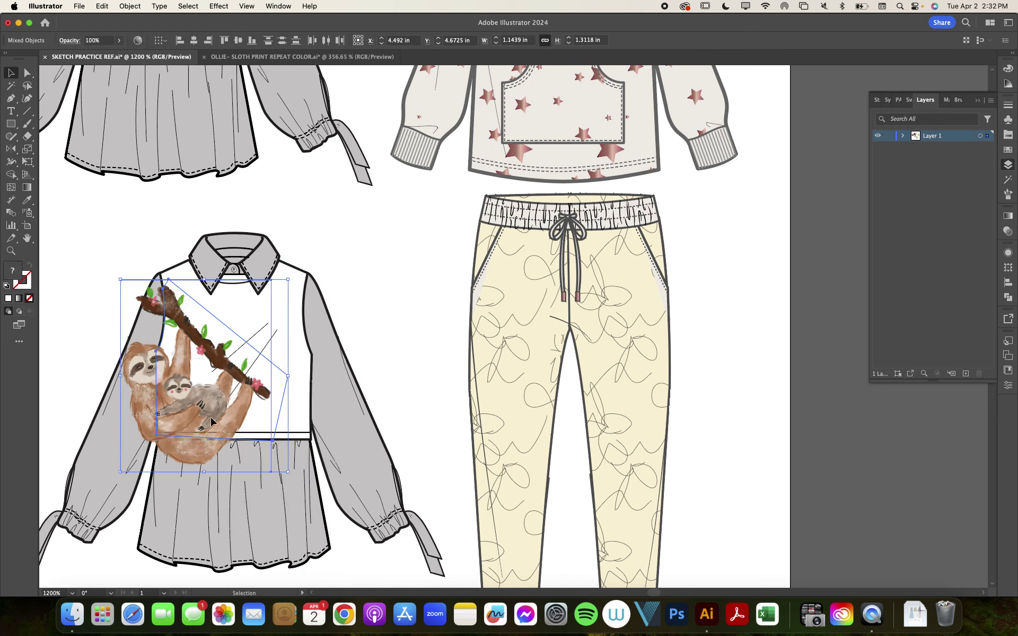
pyautogui.rightClick(211, 422)
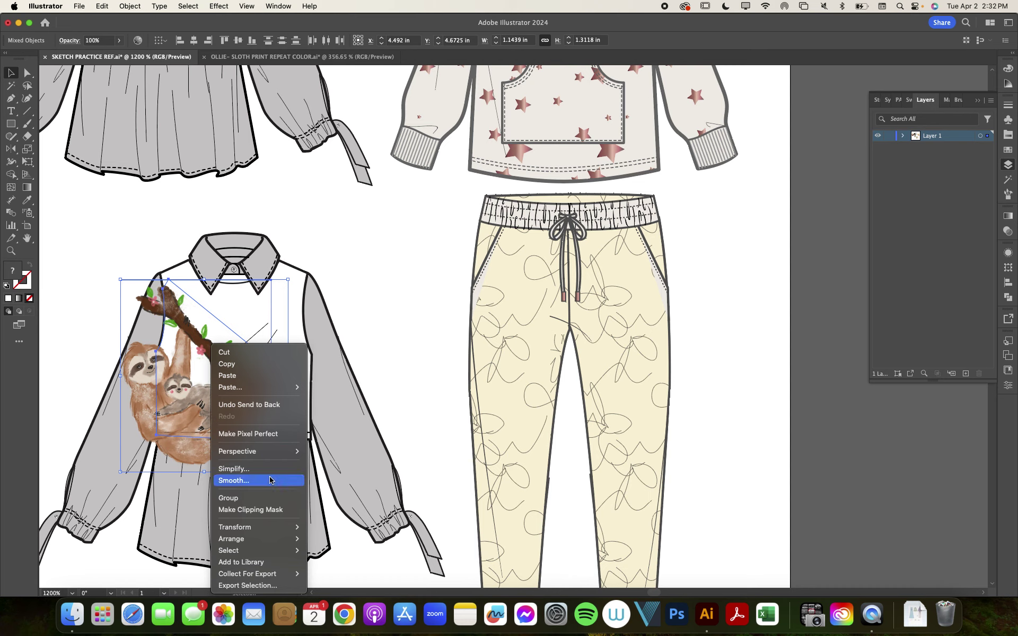
pyautogui.click(268, 511)
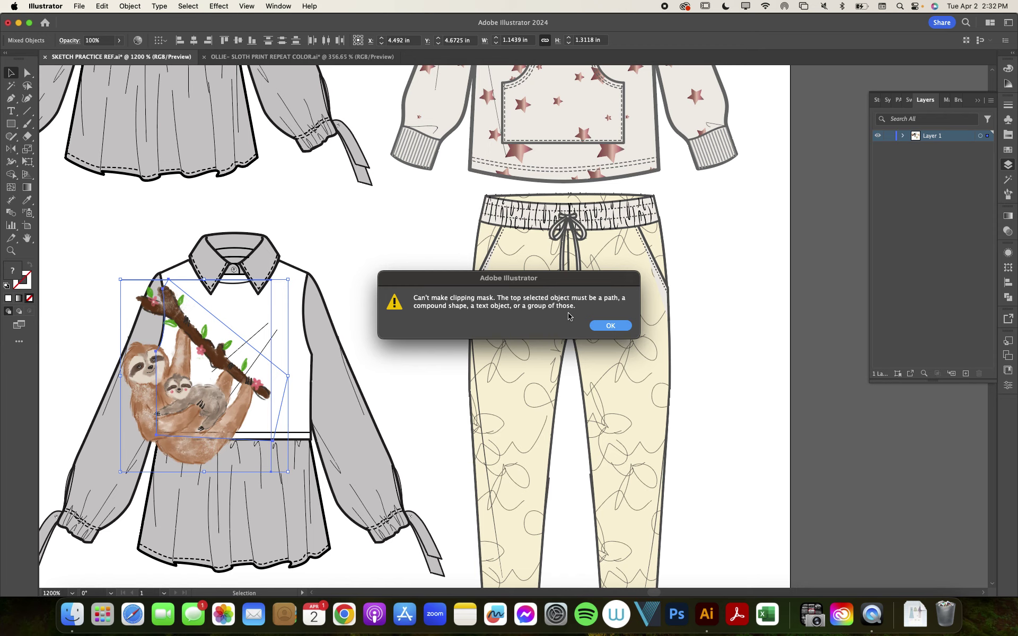
pyautogui.click(623, 326)
pyautogui.click(387, 285)
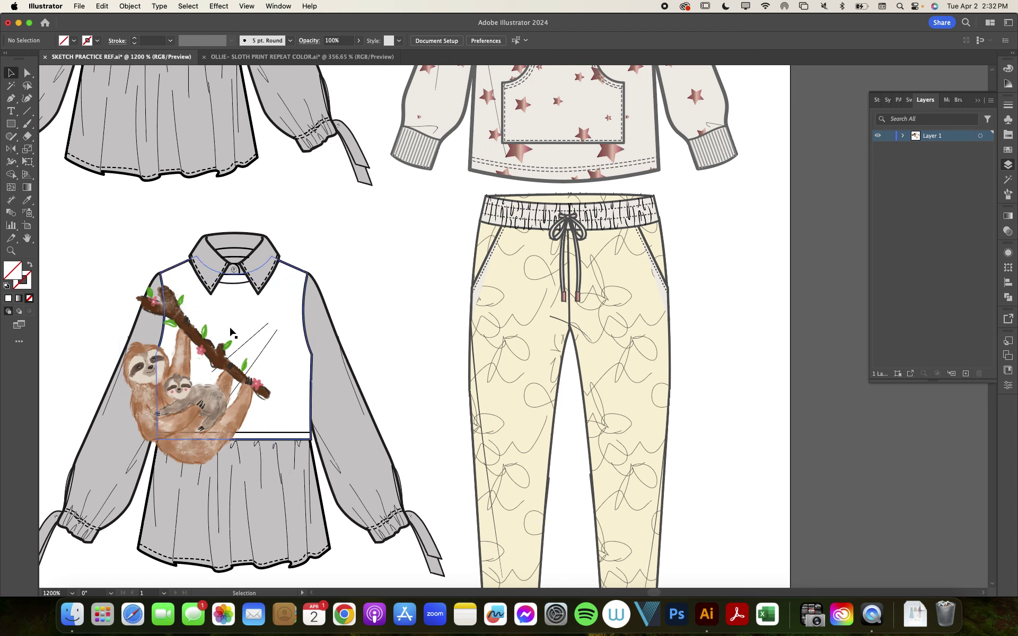
# Step: Bring the traced front-panel outline to the front, above the sloth image
pyautogui.press('a')
pyautogui.press('super+z')
pyautogui.press('super+z')
pyautogui.press('super+z')
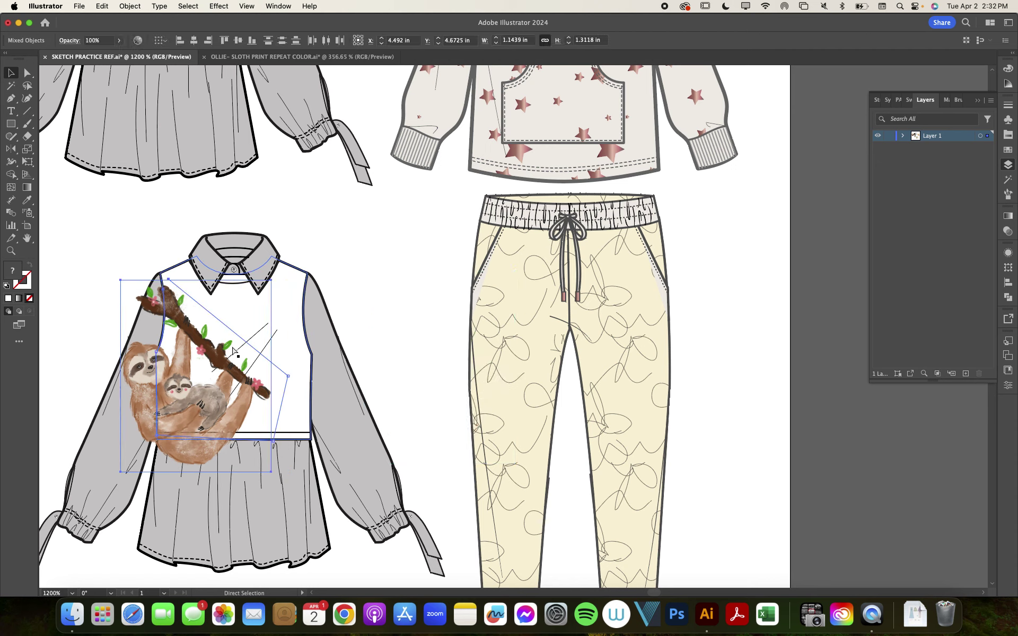
pyautogui.press('v')
pyautogui.click(387, 269)
pyautogui.click(286, 380)
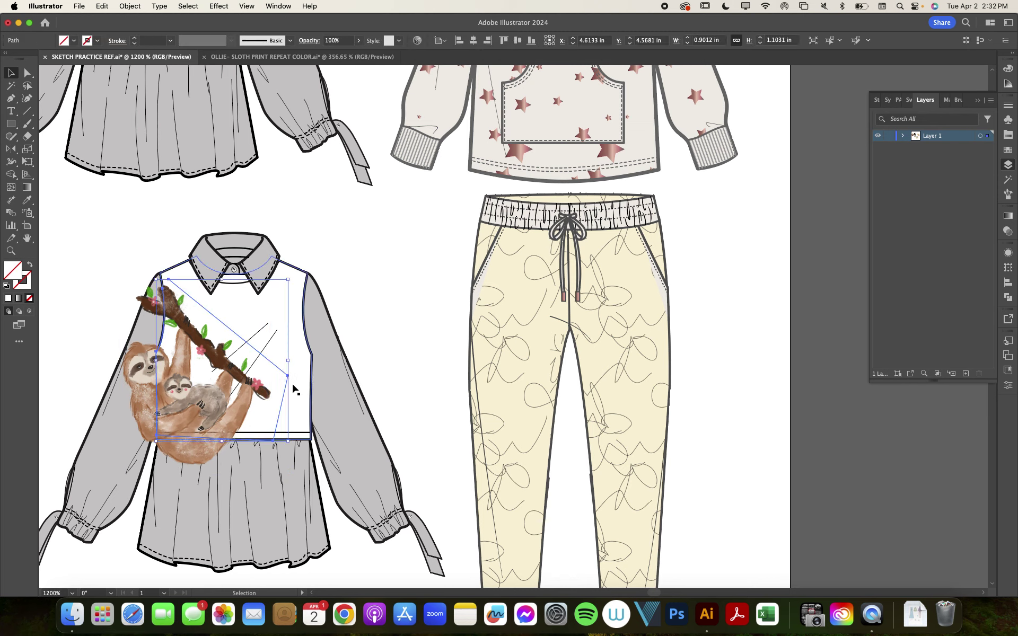
pyautogui.rightClick(290, 386)
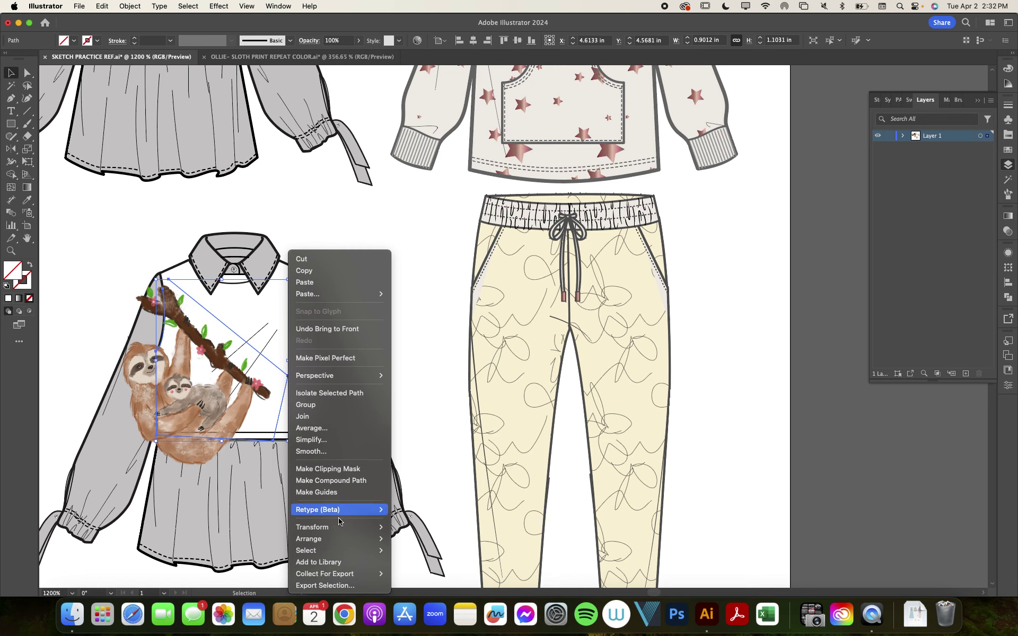
pyautogui.moveTo(345, 539)
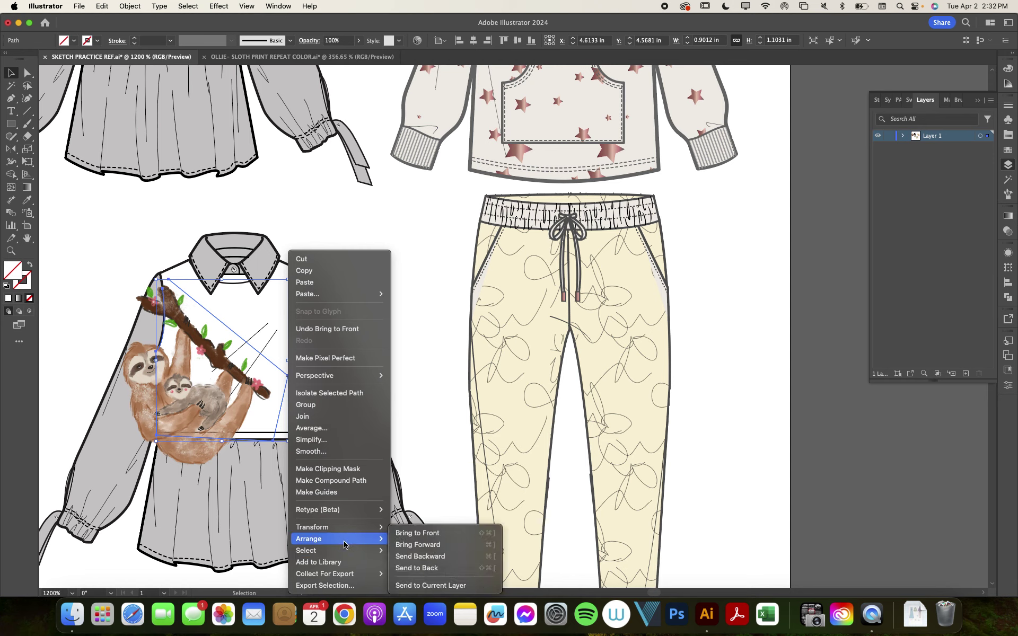
pyautogui.click(427, 535)
# Step: Make a clipping mask from the panel outline and sloth image
pyautogui.keyDown('shift'); pyautogui.click(211, 409); pyautogui.keyUp('shift')
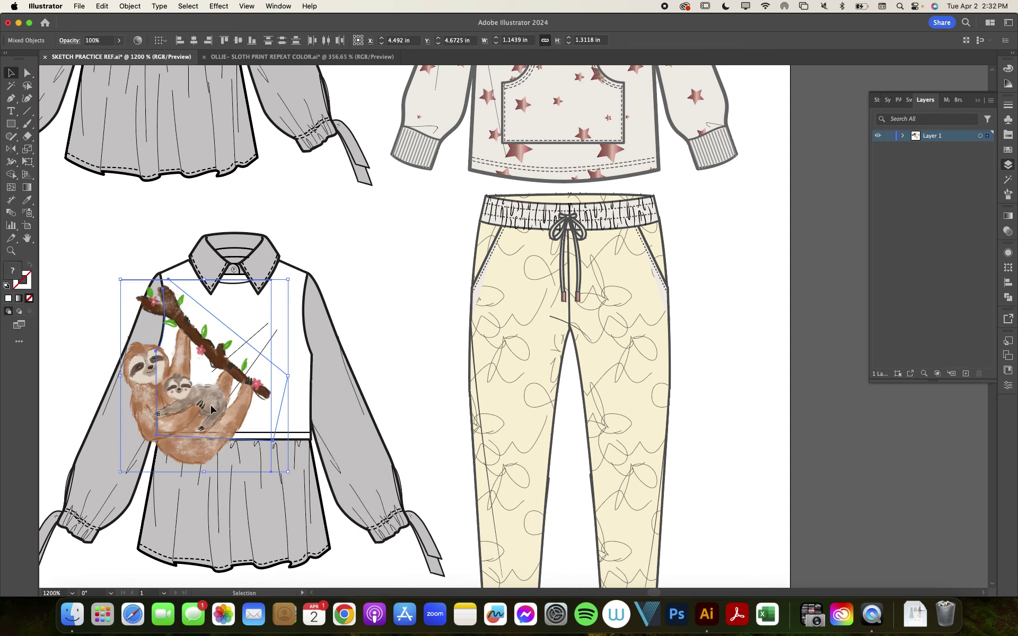
pyautogui.rightClick(211, 409)
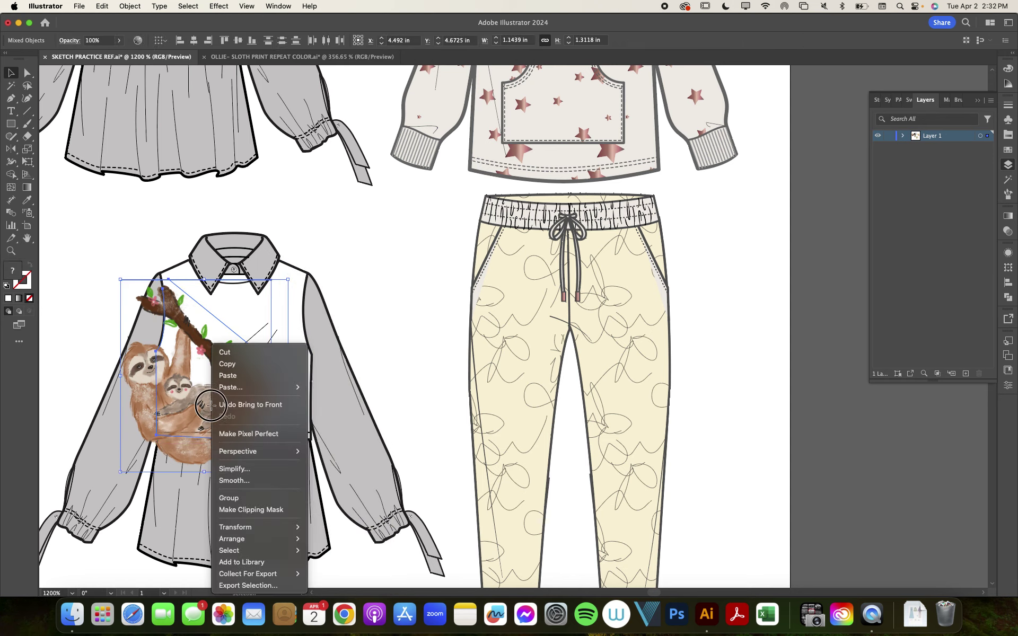
pyautogui.click(272, 509)
pyautogui.click(399, 345)
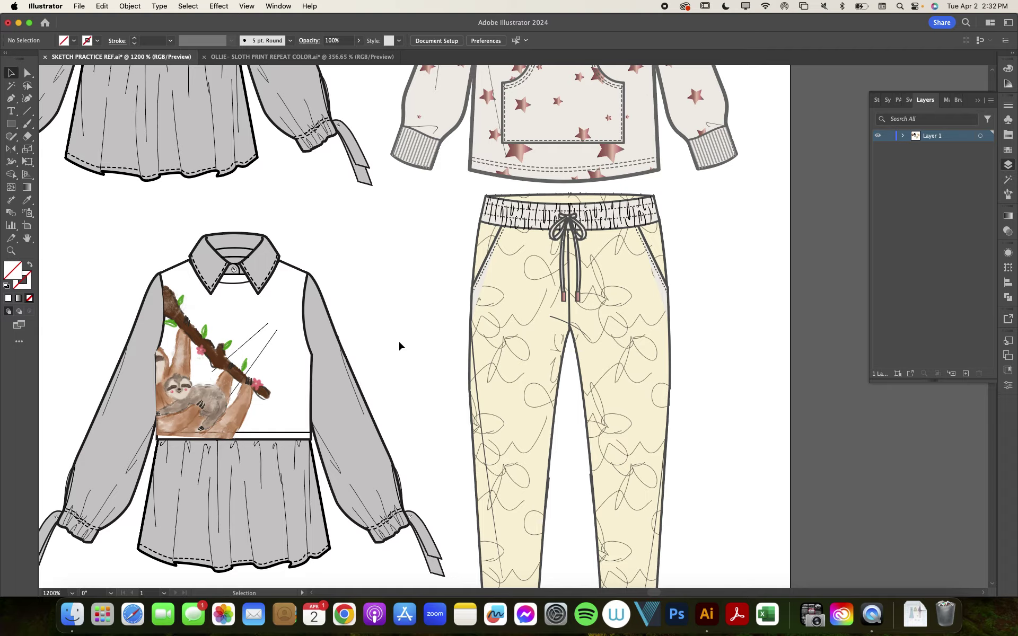
pyautogui.scroll(-5, 400, 343)
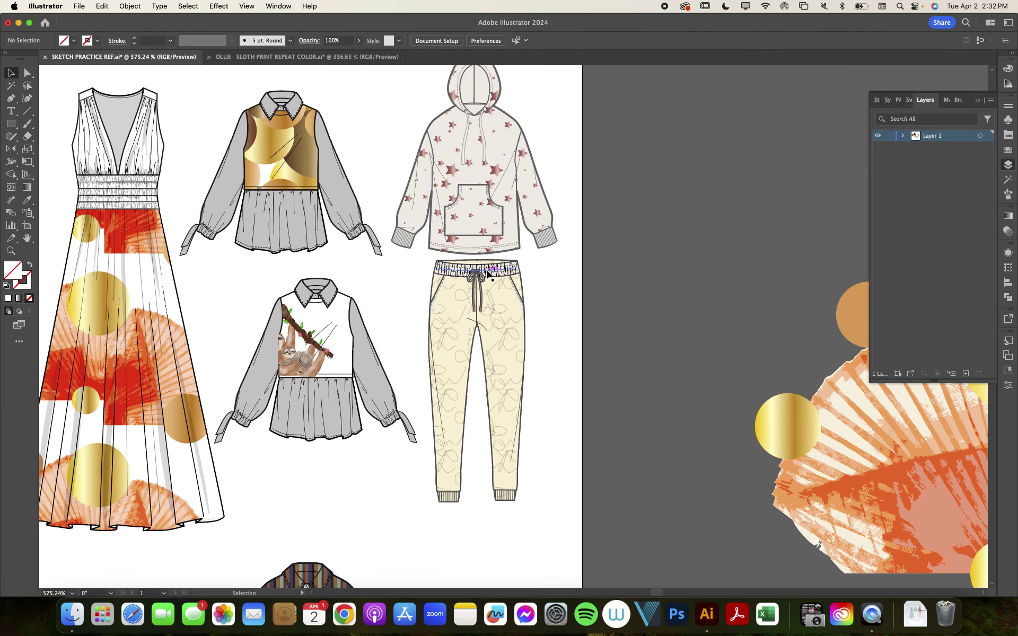
# Step: Move the sweatpants off the artboard, copy them back, and enlarge the copy to 1.9596 × 4.9388 in
pyautogui.moveTo(485, 269); pyautogui.dragTo(623, 266)
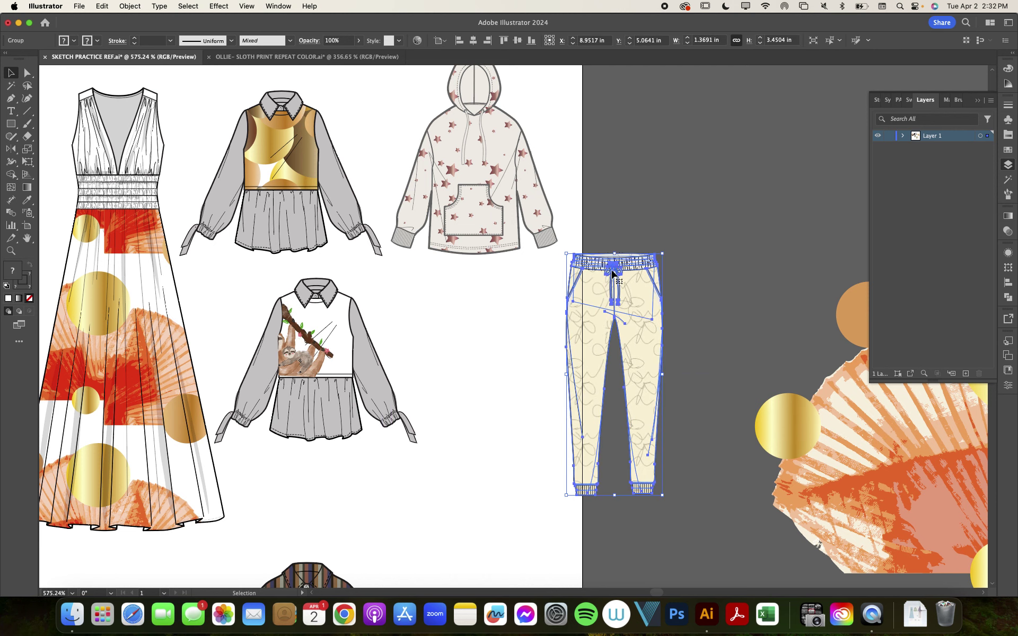
pyautogui.click(672, 225)
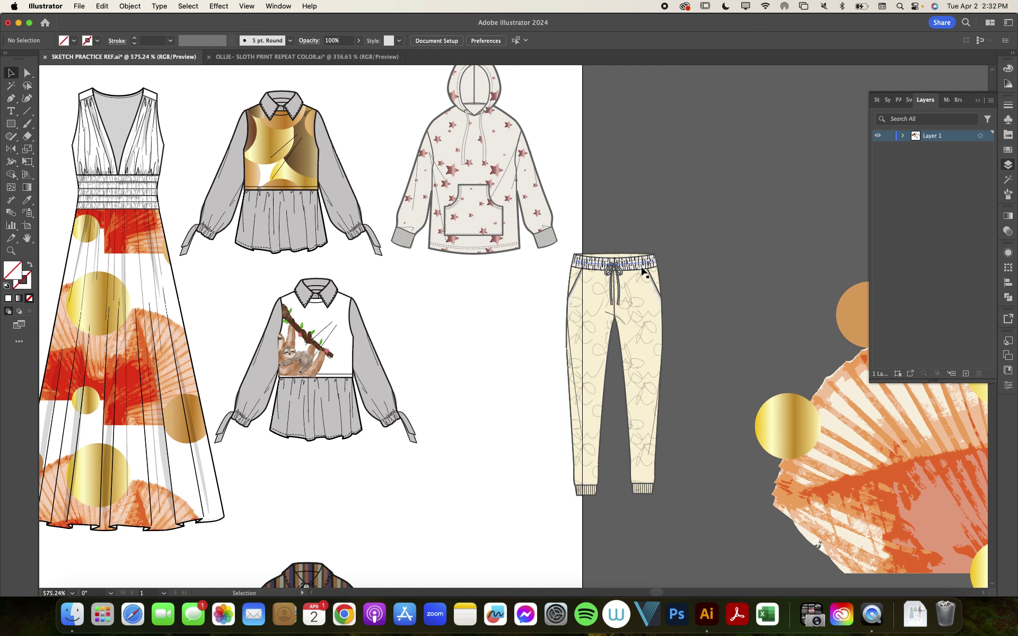
pyautogui.click(632, 271)
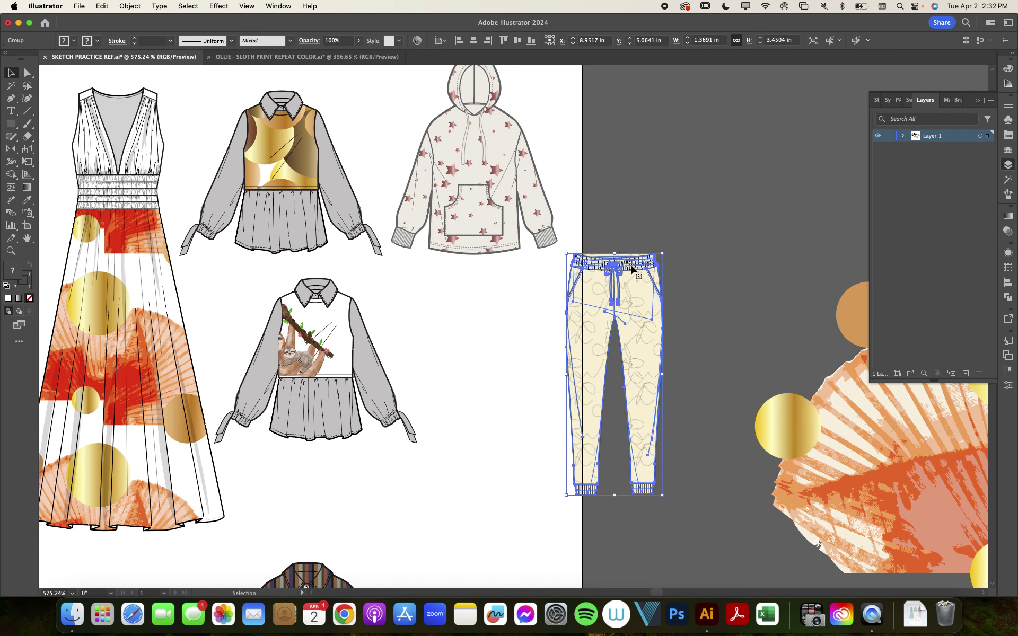
pyautogui.moveTo(632, 270); pyautogui.dragTo(501, 298)
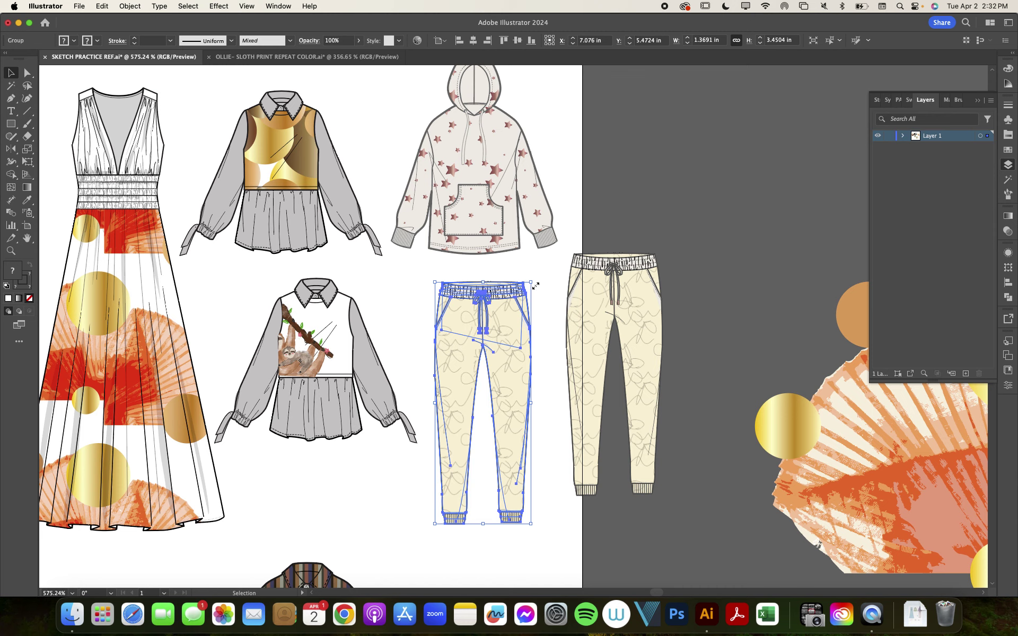
pyautogui.moveTo(536, 286); pyautogui.dragTo(643, 180)
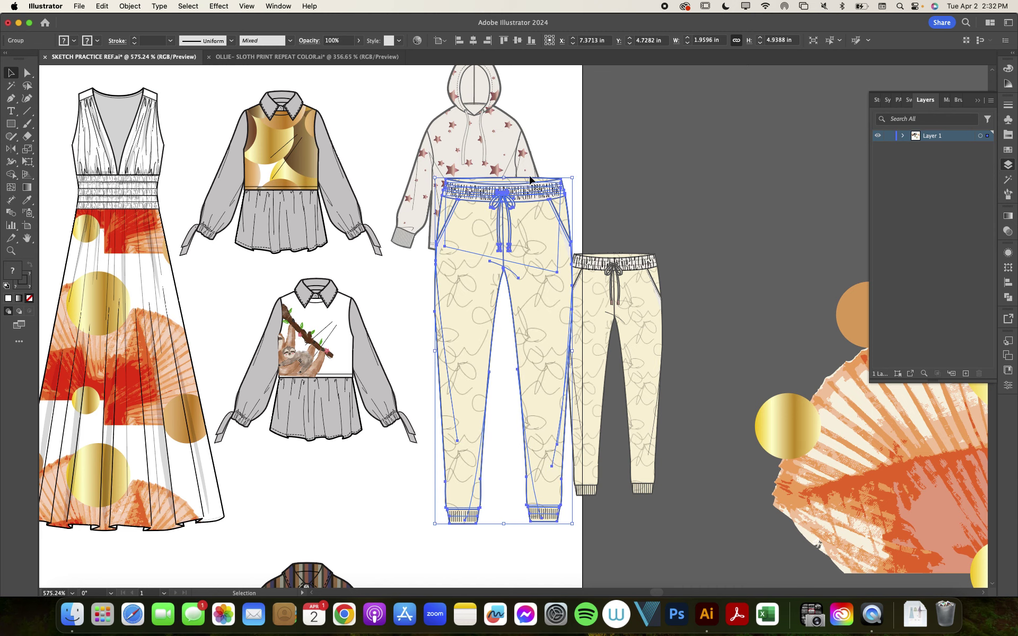
pyautogui.moveTo(530, 179); pyautogui.dragTo(517, 321)
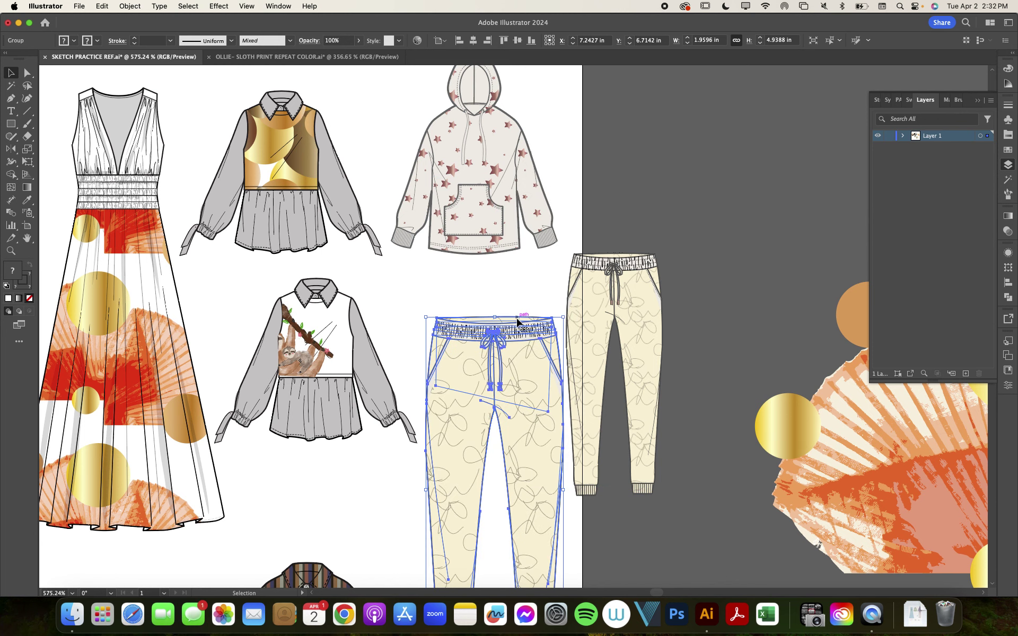
pyautogui.press('l')
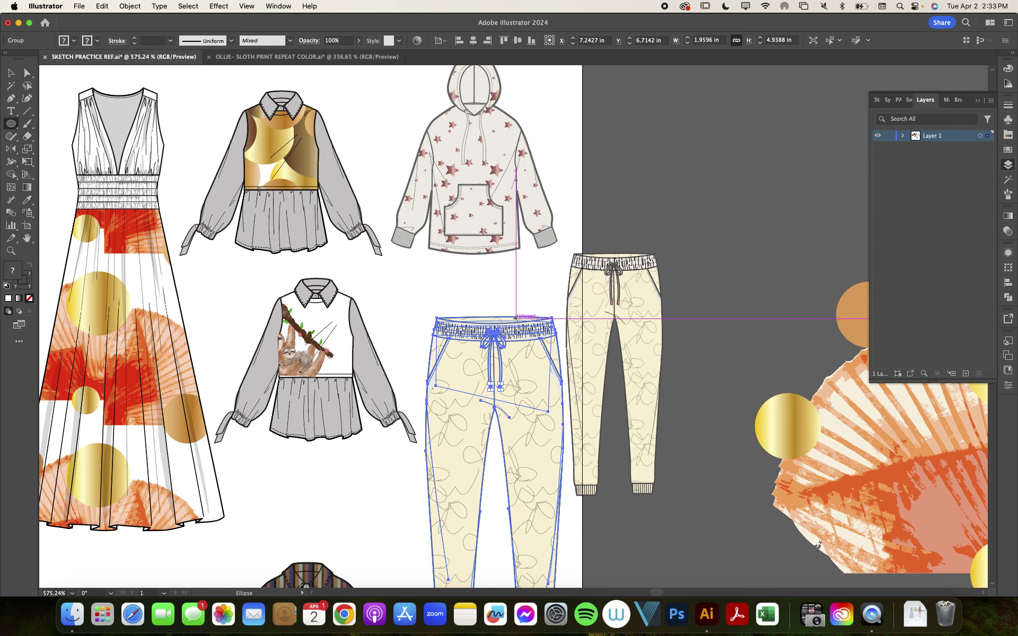
# Step: Draw a 1.8517 in circle over the waistband and clip the pants copy to it
pyautogui.moveTo(438, 296); pyautogui.dragTo(527, 419)
pyautogui.press('v')
pyautogui.keyDown('shift'); pyautogui.click(455, 461); pyautogui.keyUp('shift')
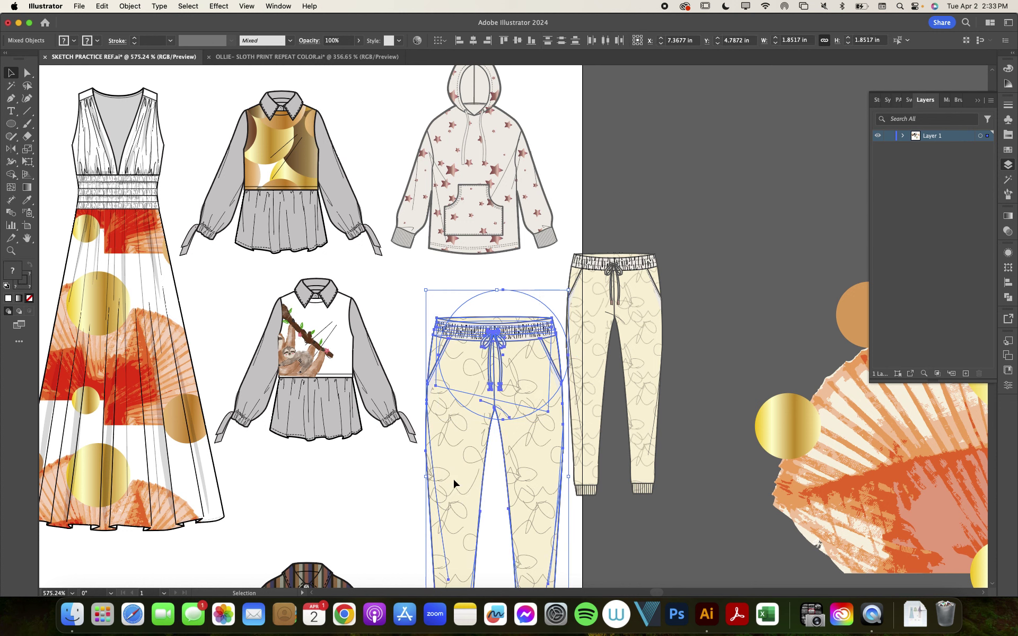
pyautogui.rightClick(505, 335)
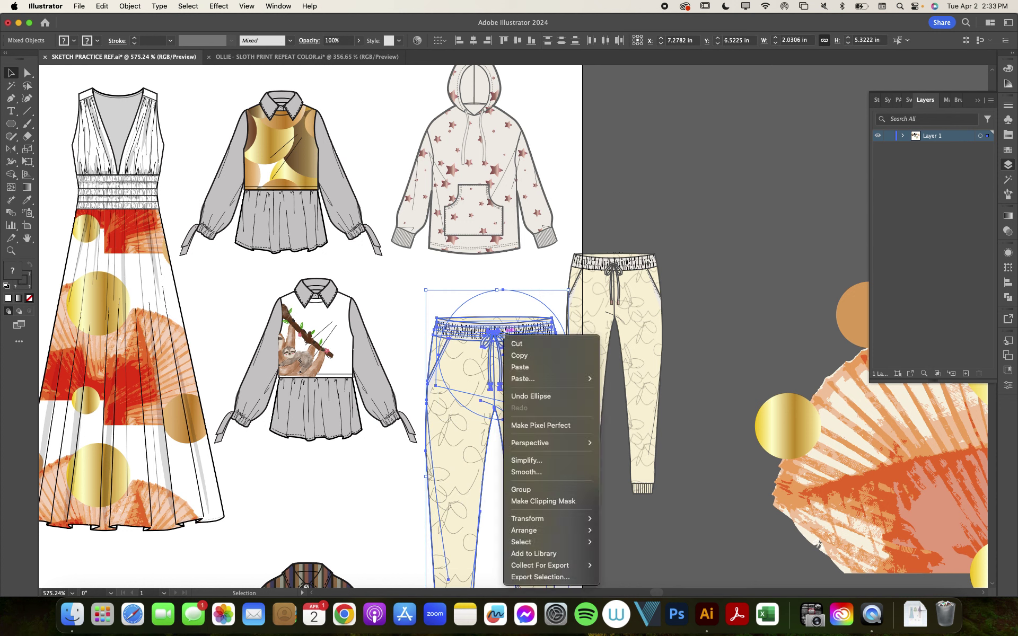
pyautogui.click(557, 501)
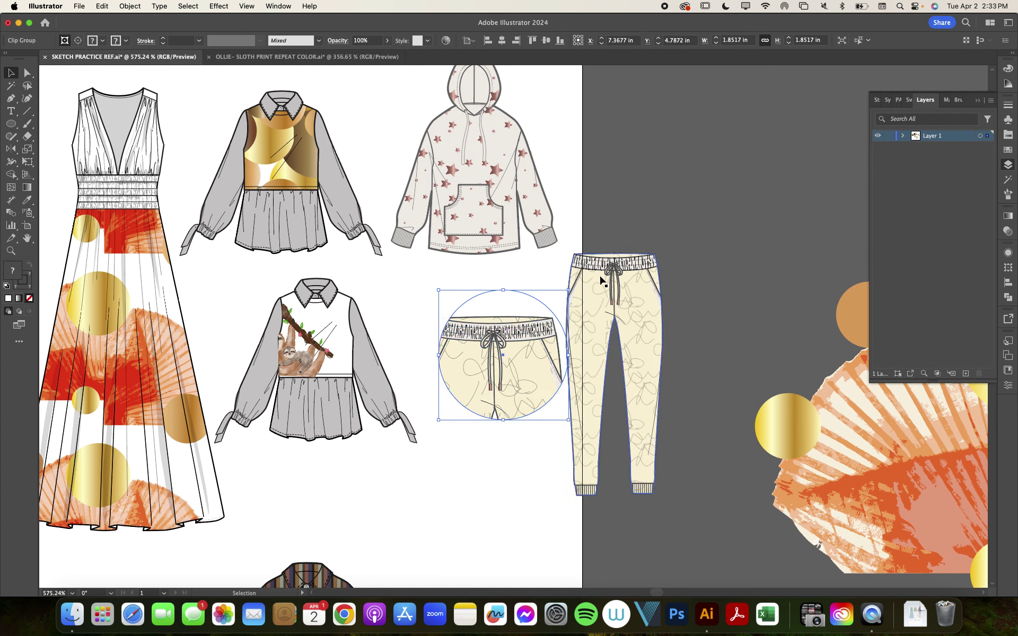
pyautogui.click(731, 203)
# Step: Move the circular close-up beside the shirt and enlarge the pants to 2.4599 × 6.1997 in, centring the waistband and drawstring
pyautogui.moveTo(533, 353); pyautogui.dragTo(483, 348)
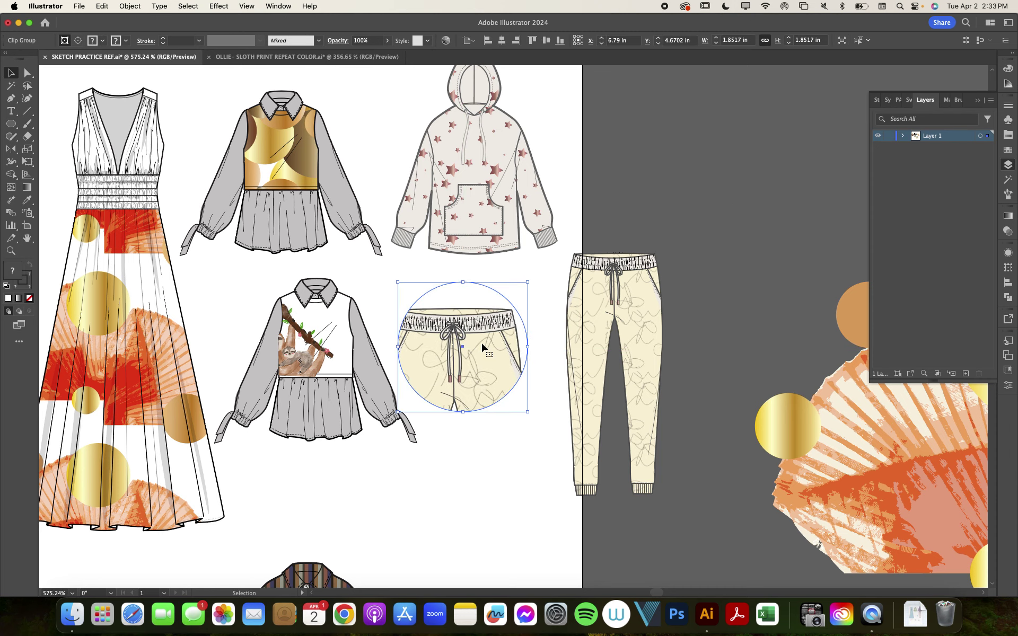
pyautogui.doubleClick(482, 349)
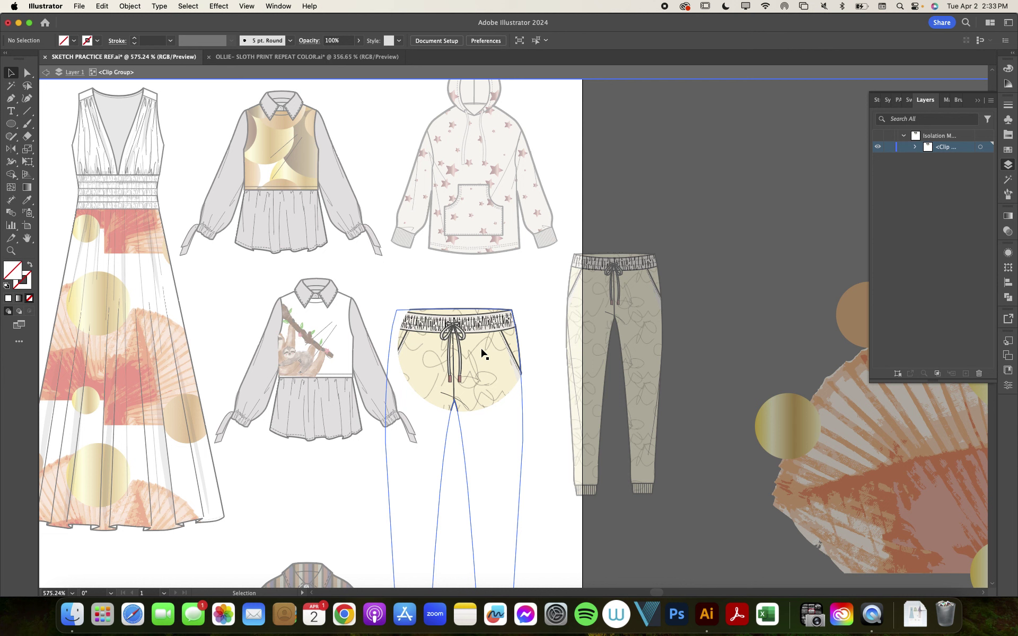
pyautogui.click(481, 354)
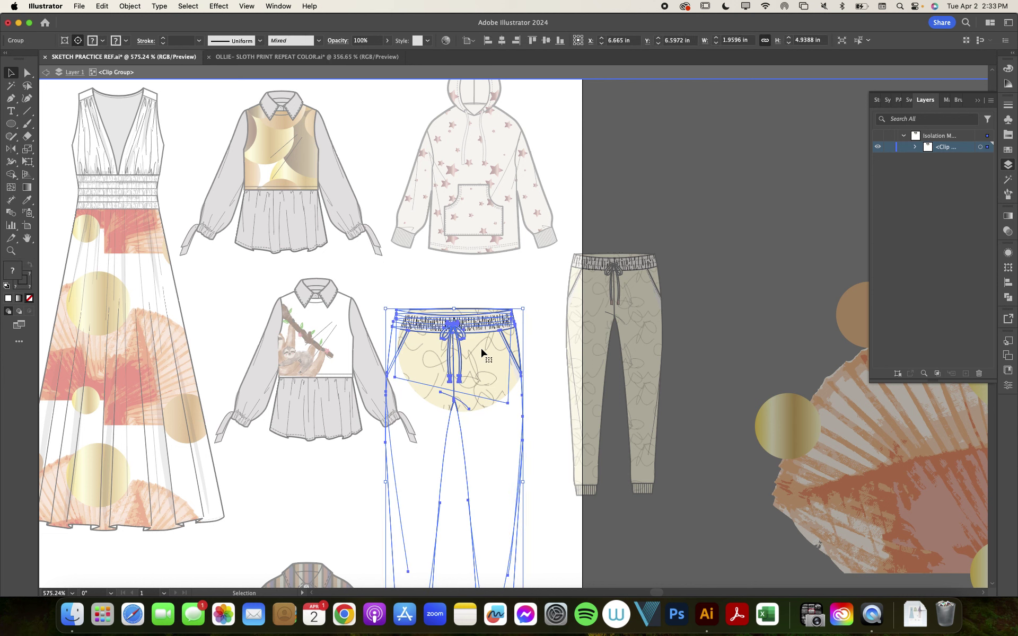
pyautogui.moveTo(523, 308); pyautogui.dragTo(568, 268)
pyautogui.moveTo(460, 289); pyautogui.dragTo(461, 359)
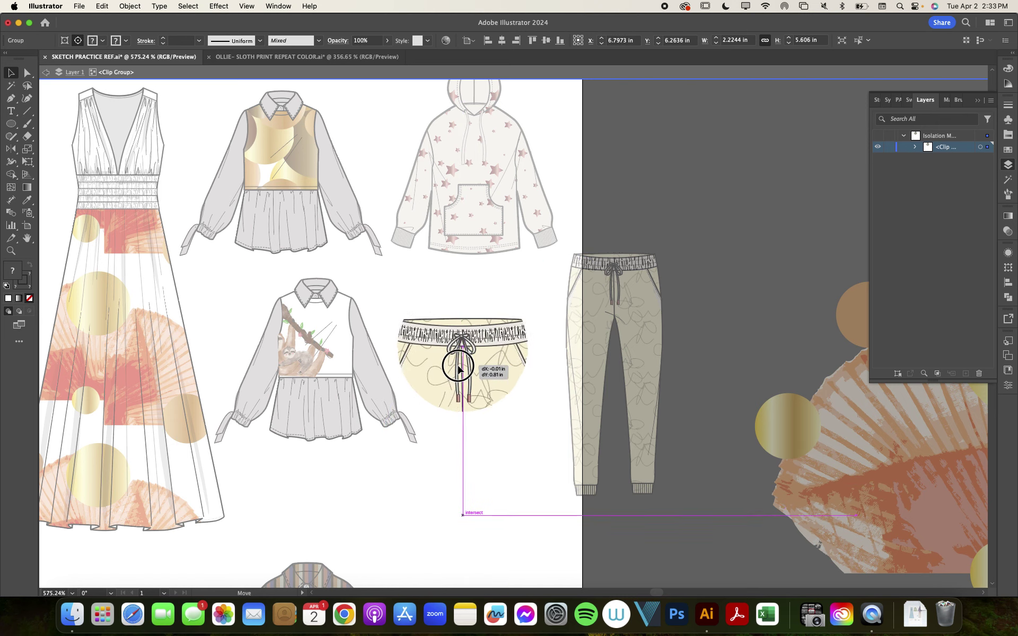
pyautogui.moveTo(542, 322); pyautogui.dragTo(561, 277)
pyautogui.moveTo(471, 325); pyautogui.dragTo(466, 359)
pyautogui.doubleClick(540, 310)
# Step: Enlarge the sloth image inside the shirt panel and shift it down and right
pyautogui.click(614, 234)
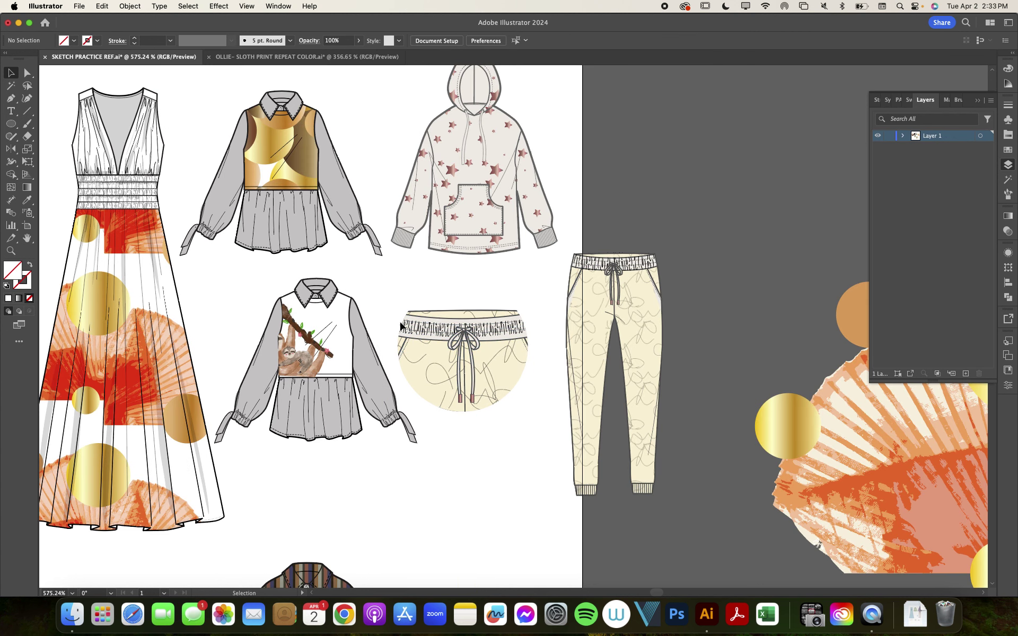
pyautogui.doubleClick(300, 354)
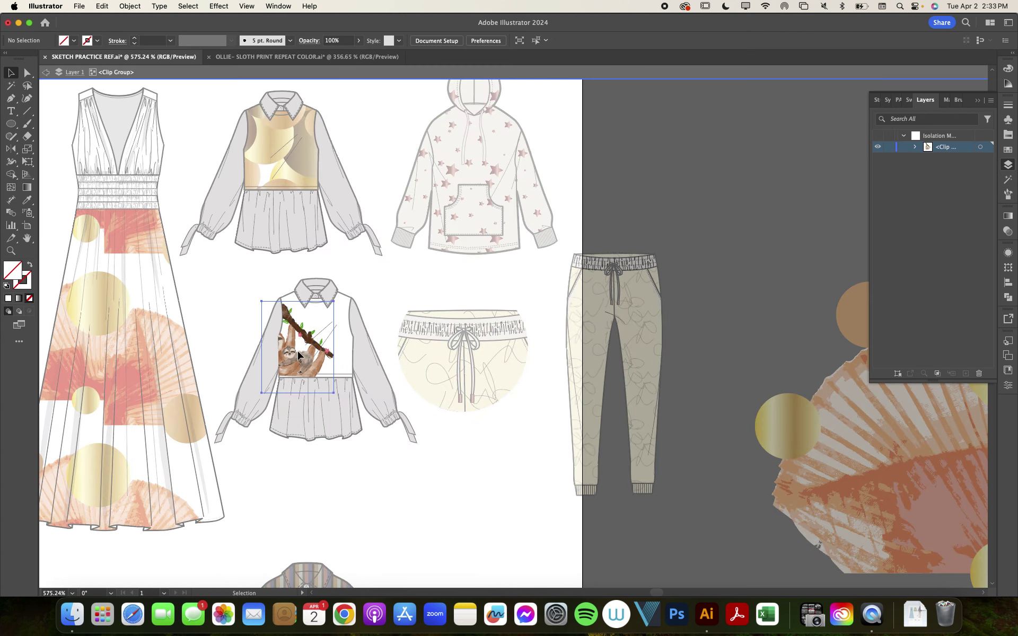
pyautogui.moveTo(334, 301); pyautogui.dragTo(398, 247)
pyautogui.moveTo(290, 342); pyautogui.dragTo(307, 371)
# Step: Pull the bodice clipping outline's corner up-right to reveal the sloth's branch and leaves
pyautogui.click(447, 265)
pyautogui.press('a')
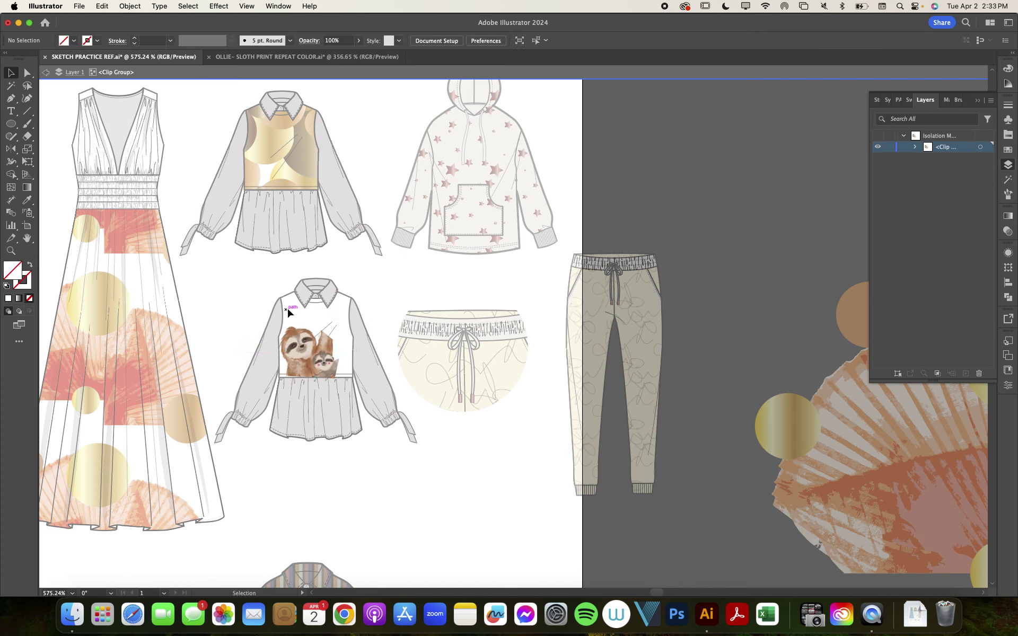
pyautogui.click(333, 342)
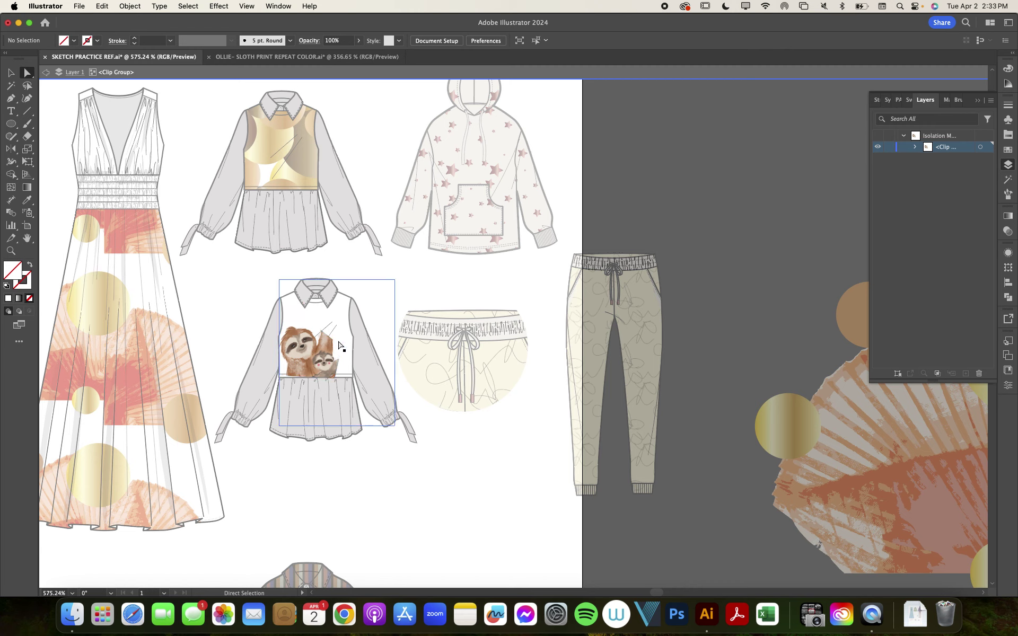
pyautogui.click(340, 347)
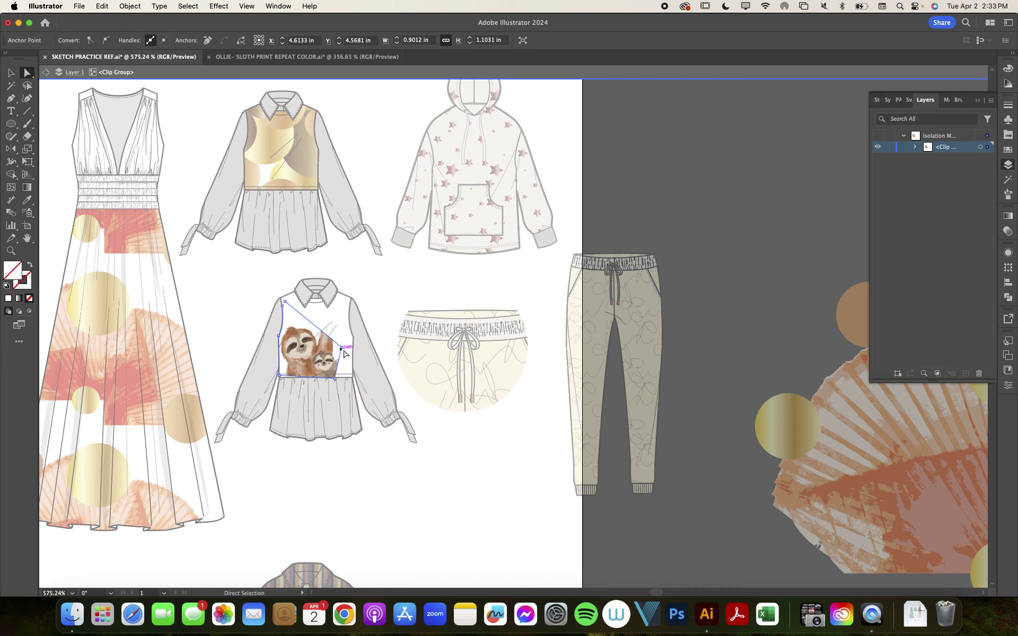
pyautogui.moveTo(343, 349); pyautogui.dragTo(361, 305)
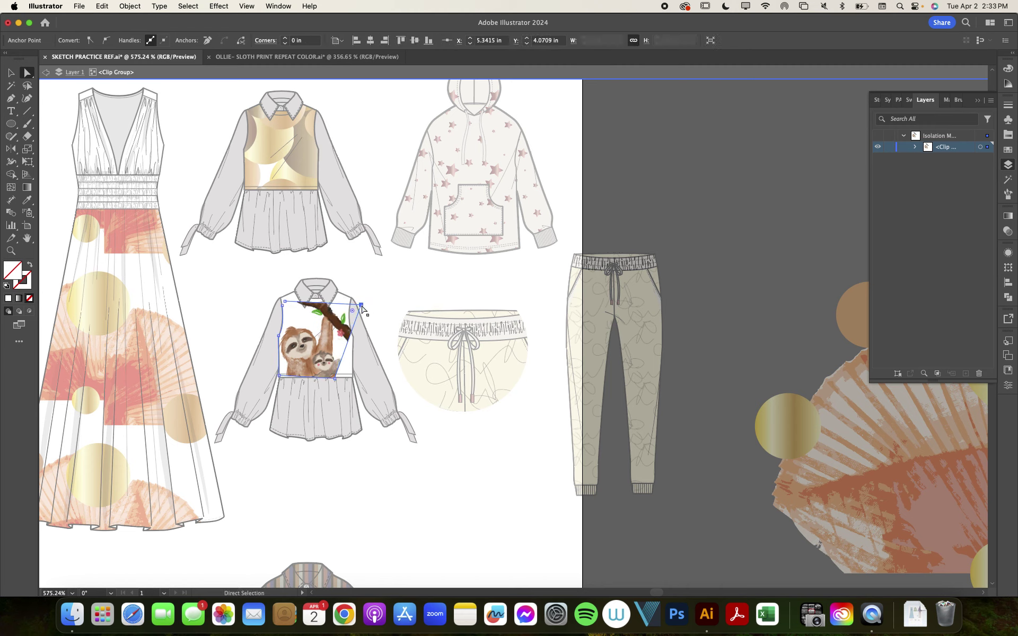
pyautogui.click(187, 298)
pyautogui.doubleClick(204, 301)
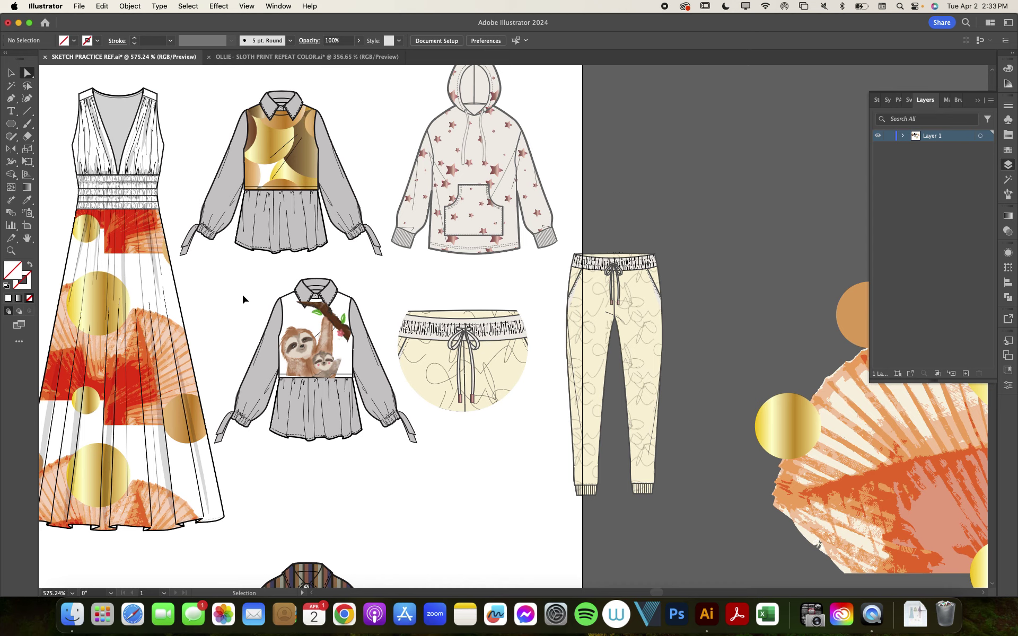
# Step: Save SKETCH PRACTICE REF.ai
pyautogui.press('super+s')
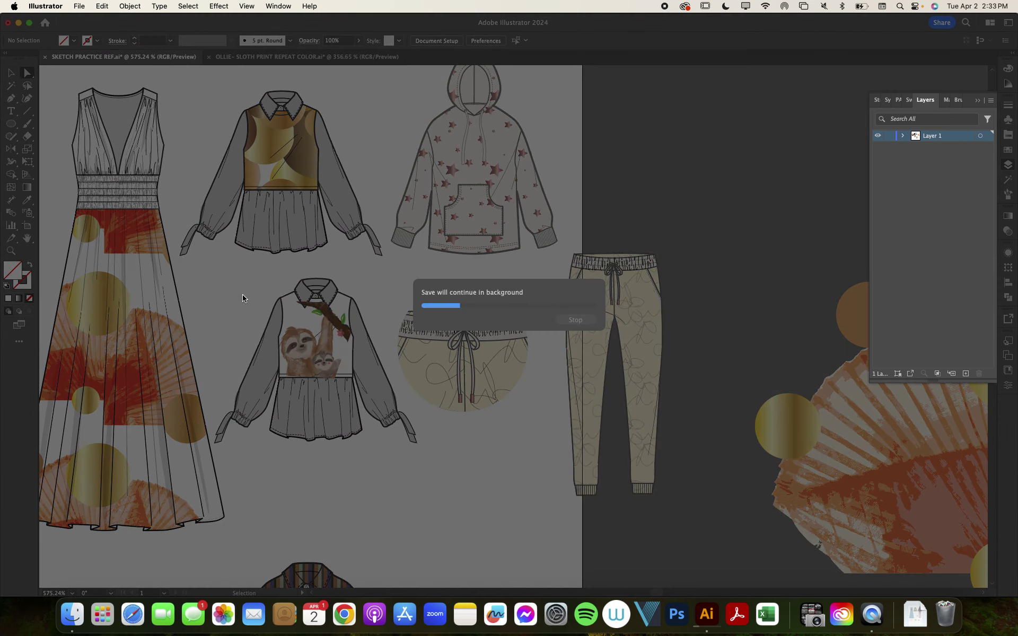